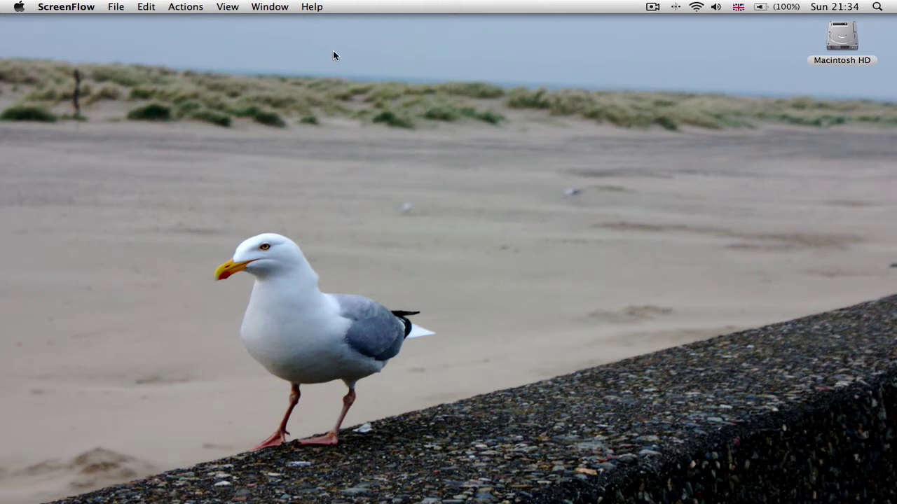
Step: Reveal the Dock on the Finder desktop so the GarageBand icon is in reach
left_click_drag(403, 47, 468, 94)
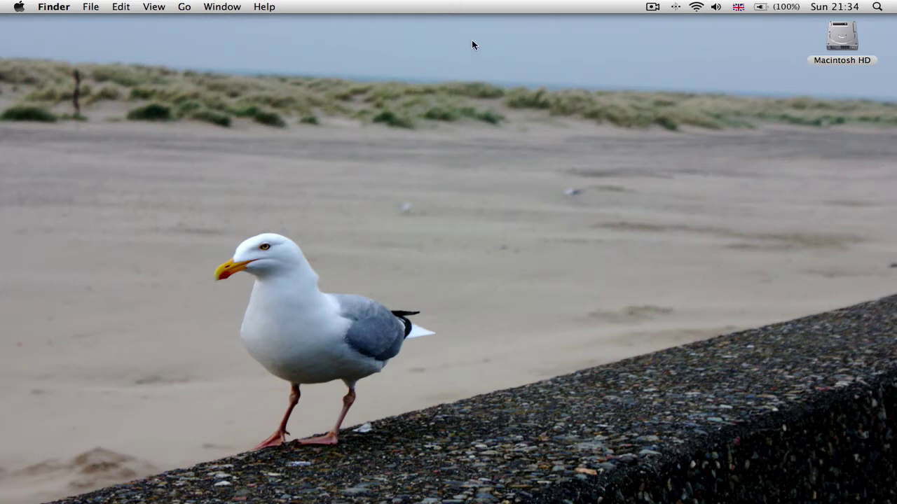
left_click_drag(473, 42, 423, 55)
mouse_move(500, 63)
left_mouse_down()
mouse_move(381, 51)
mouse_move(352, 56)
left_mouse_up()
mouse_move(637, 484)
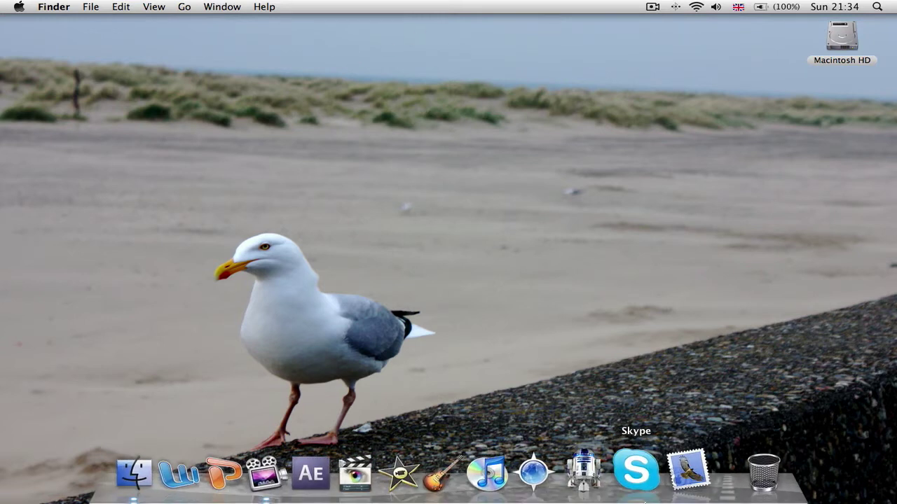
Step: Launch GarageBand from its Dock icon to reach the welcome window
left_click(450, 488)
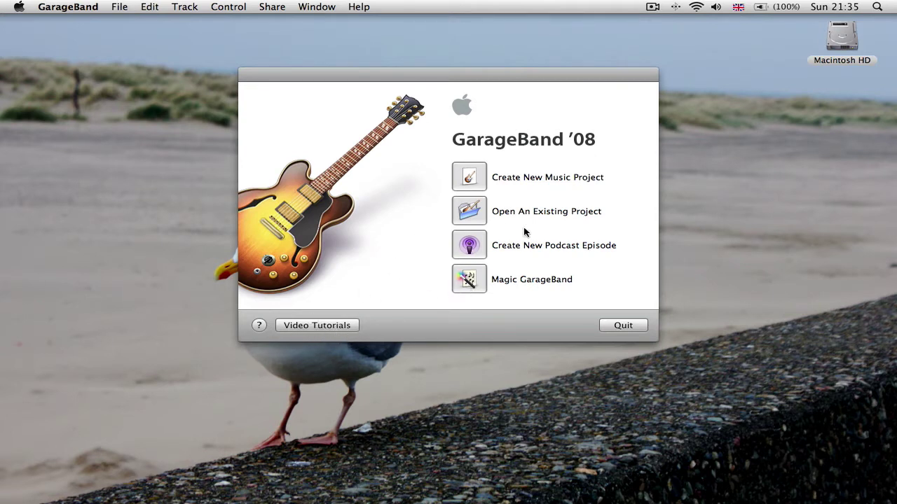
Step: Start a new music project saved as 'Bellend' on the Desktop at 106 bpm
left_click(470, 177)
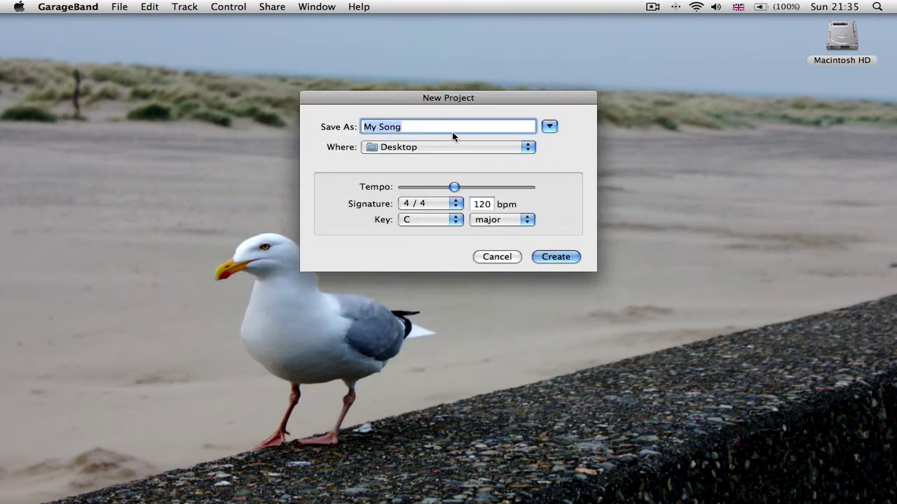
left_click(414, 147)
left_click(425, 200)
left_click(424, 127)
key("alt+shift+Left")
key("alt+shift+Left")
type("Bellend")
mouse_move(454, 187)
left_mouse_down()
mouse_move(475, 188)
mouse_move(445, 188)
left_mouse_up()
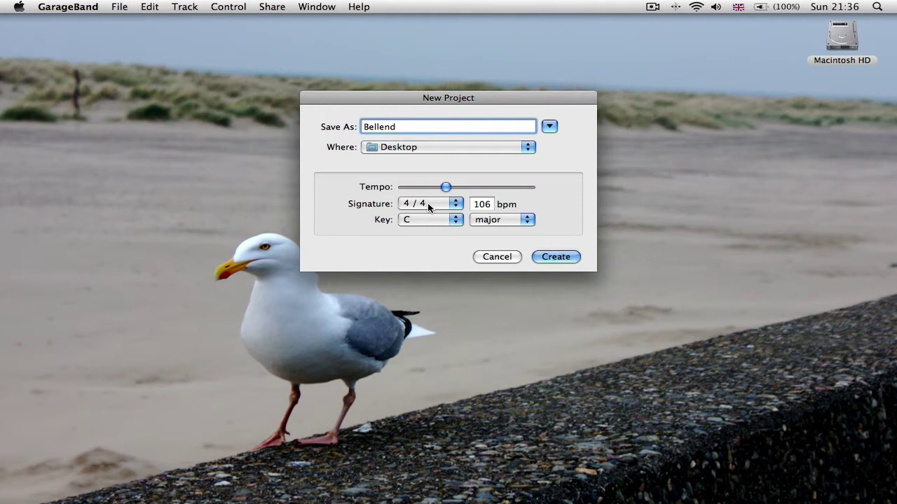
Step: Set 4/4 time and the key of E major, then create the project
left_click(429, 208)
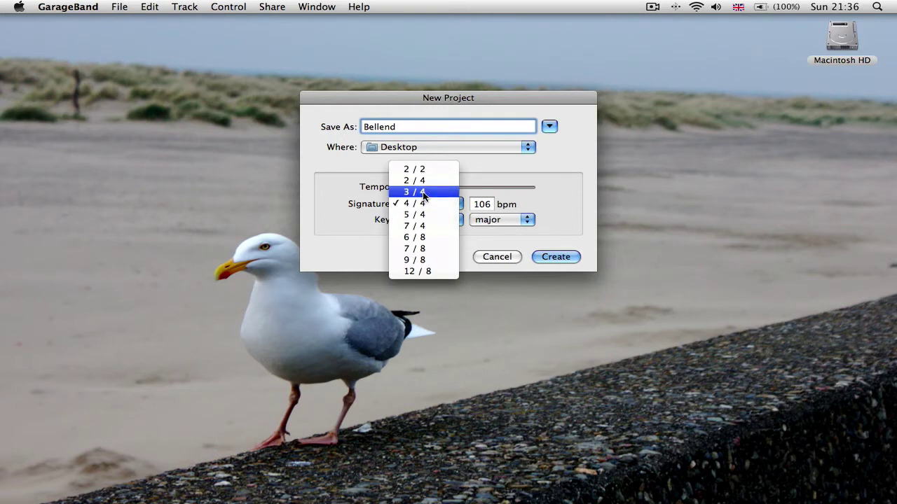
left_click(423, 192)
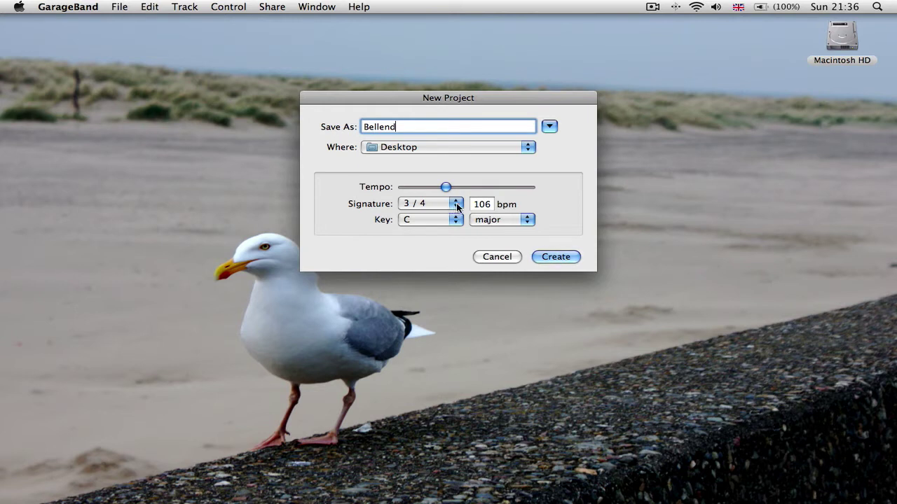
left_click(453, 204)
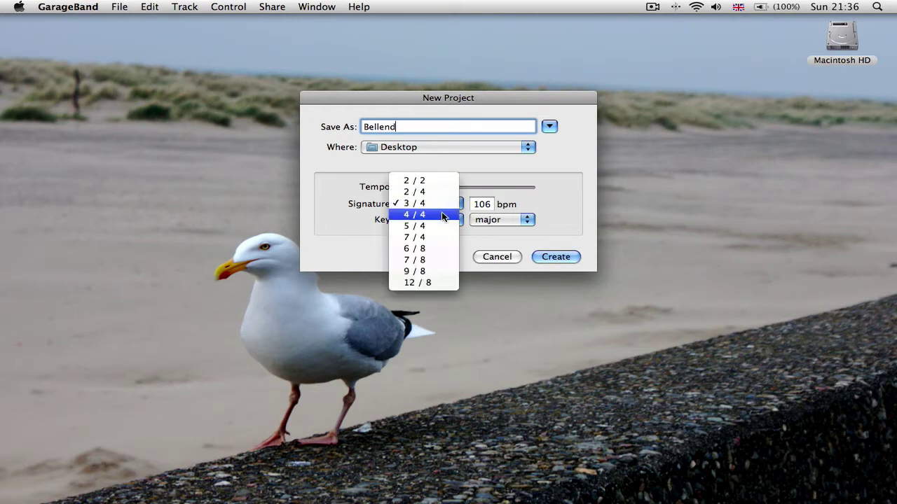
left_click(450, 214)
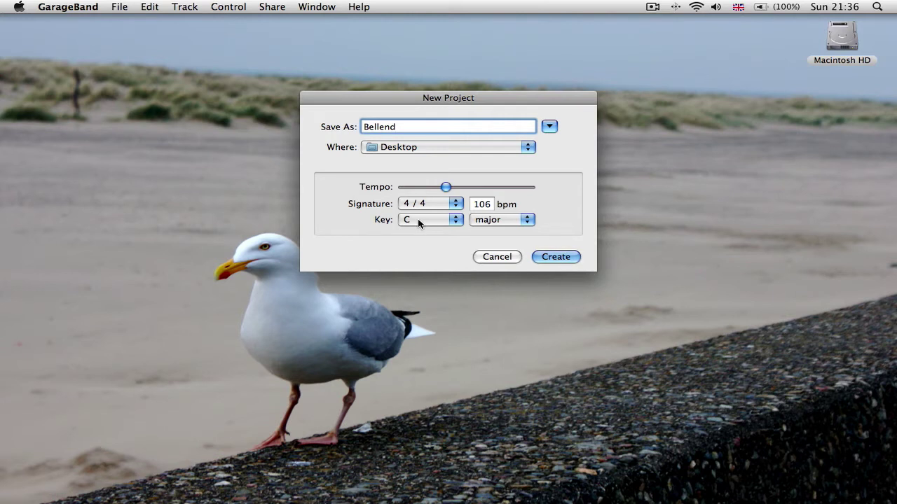
left_click(418, 219)
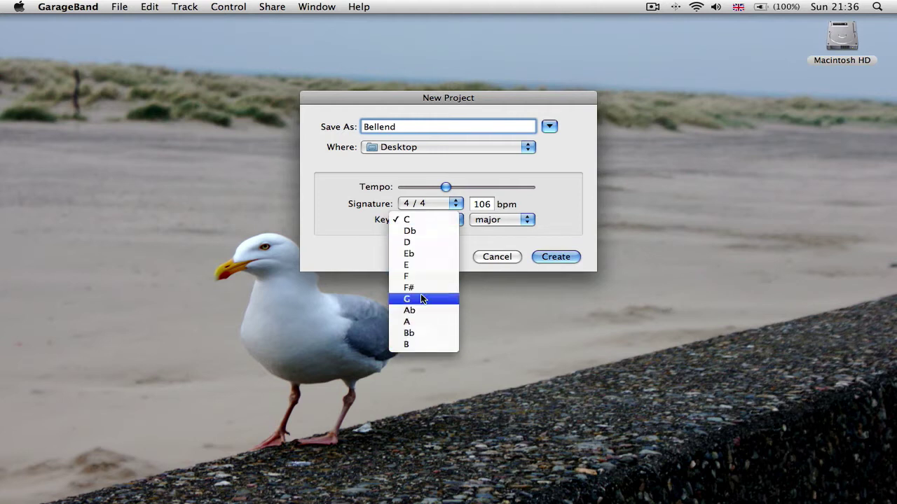
left_click(419, 265)
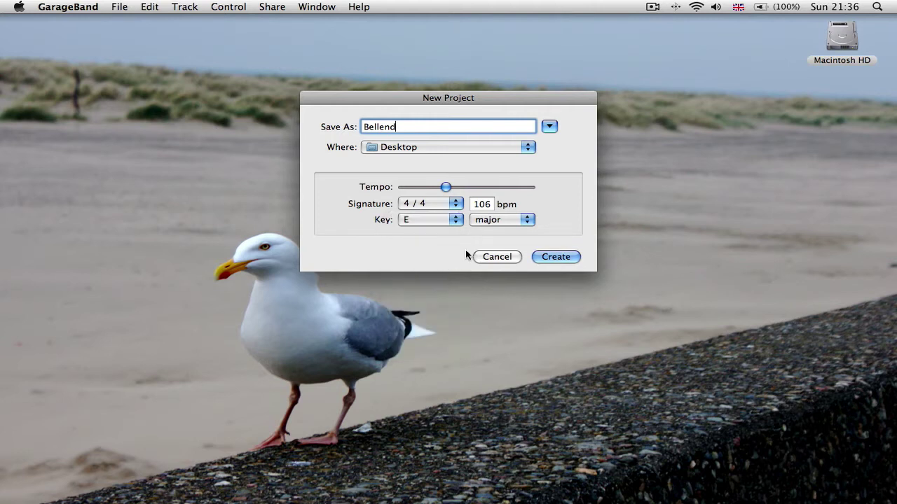
left_click(497, 219)
left_click(501, 231)
left_click(513, 222)
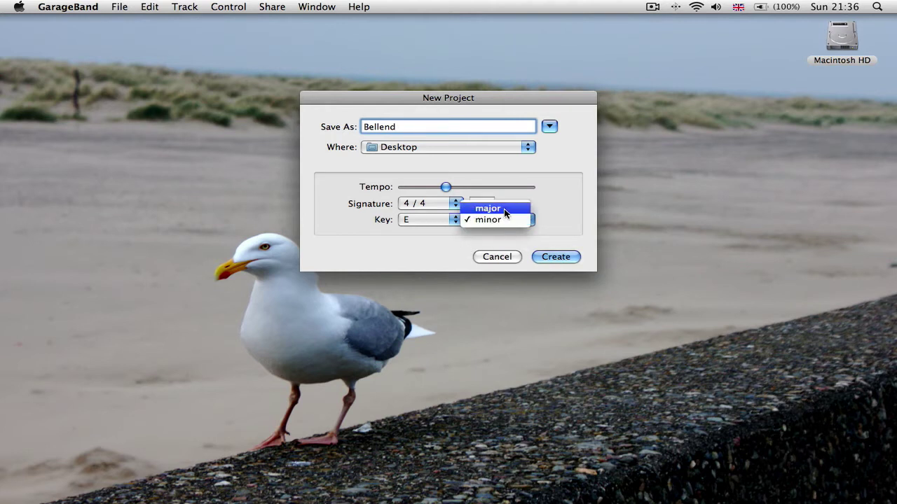
left_click(506, 208)
left_click(557, 256)
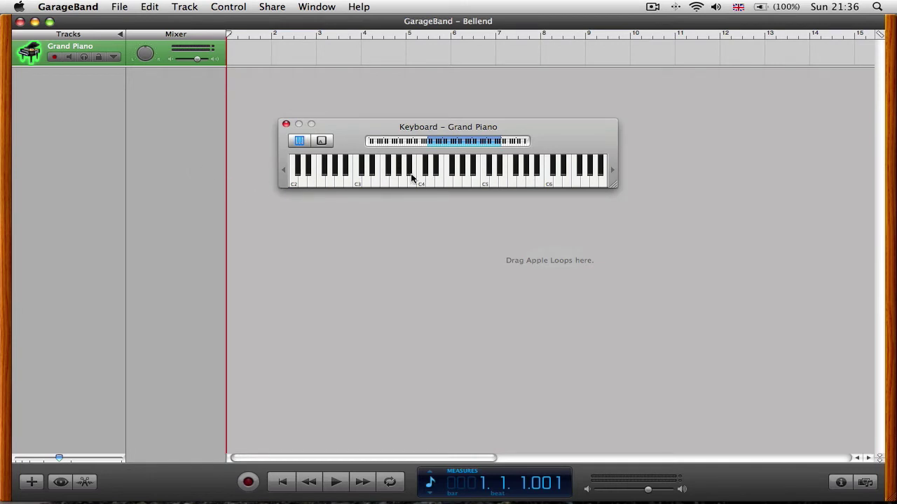
Step: Play a run of Grand Piano notes on the on-screen keyboard and raise the system volume
left_click_drag(371, 130, 379, 137)
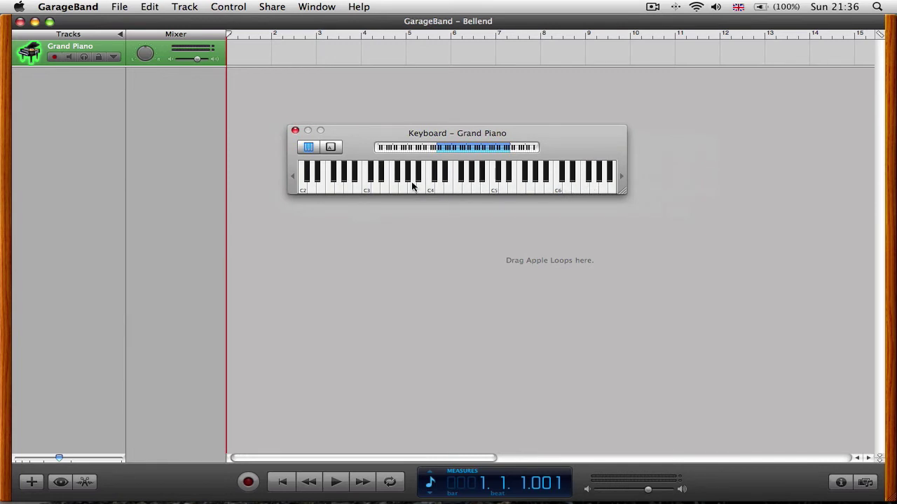
mouse_move(411, 184)
left_mouse_down()
mouse_move(502, 186)
mouse_move(389, 185)
mouse_move(398, 192)
mouse_move(501, 191)
mouse_move(425, 188)
mouse_move(536, 176)
mouse_move(445, 186)
left_mouse_up()
key("XF86AudioRaiseVolume")
key("XF86AudioRaiseVolume")
Step: Switch to Musical Typing and play the notes A, S, D and G
left_click(331, 148)
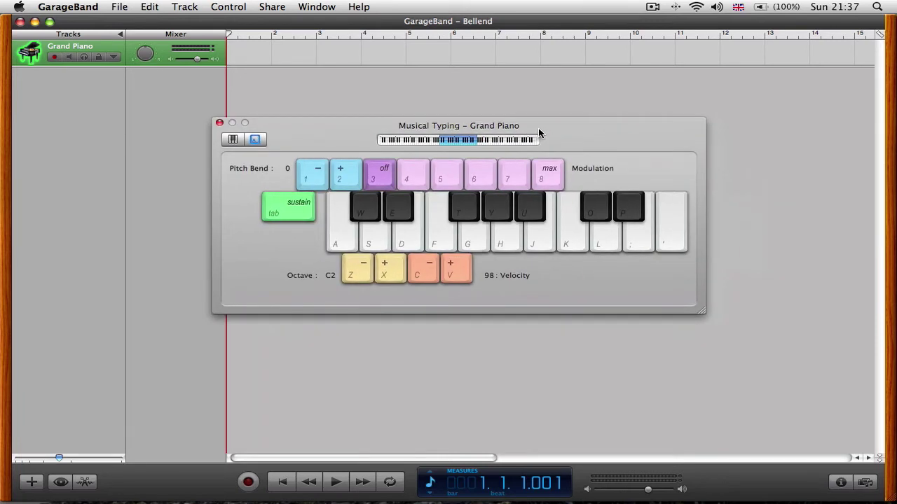
key("a")
key("s")
key("d")
key("g")
Step: Close the Musical Typing window and toggle the track info panel open and closed
left_click(219, 123)
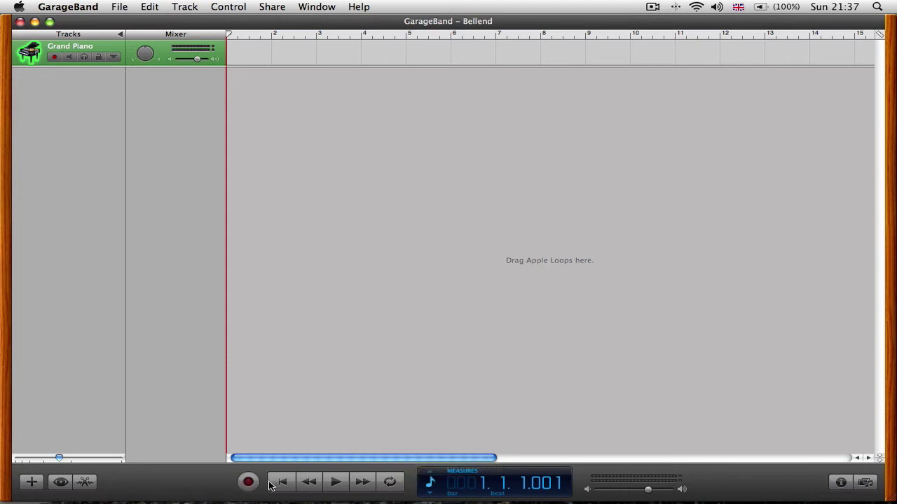
left_click(841, 484)
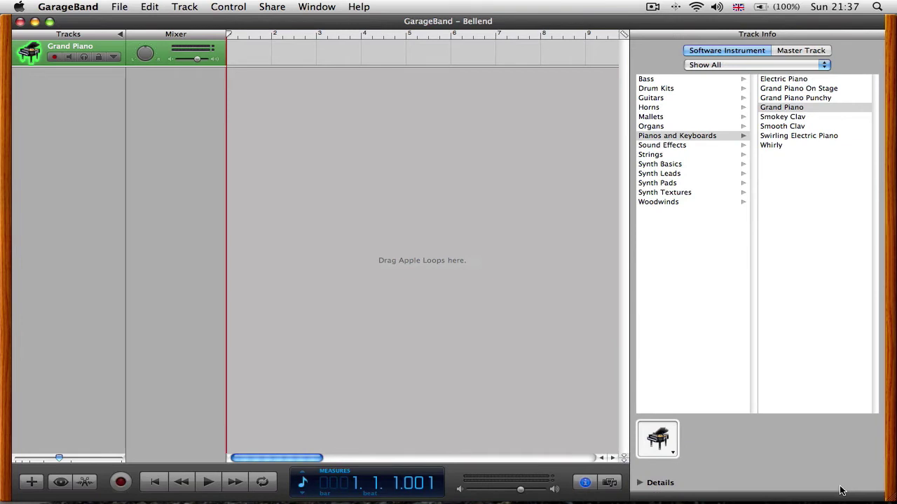
left_click(583, 485)
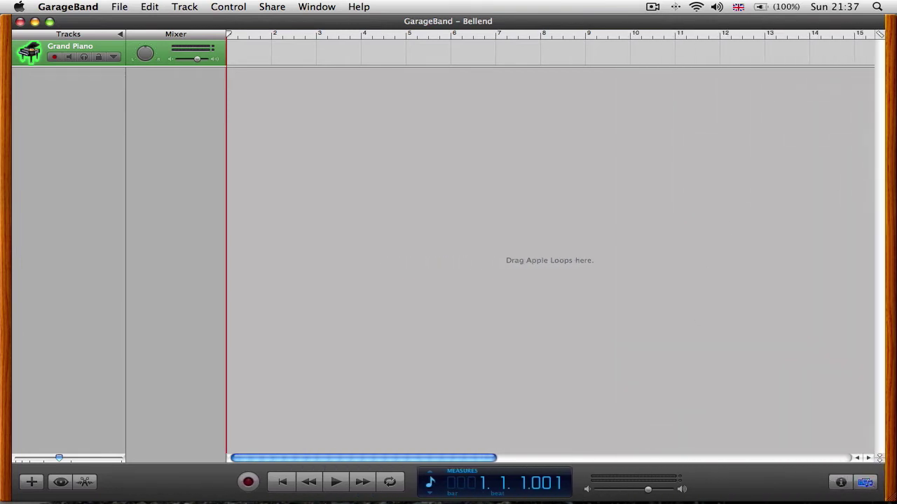
Step: Check the Media Browser's photo library, hide it, and nudge the master volume up
key("super+r")
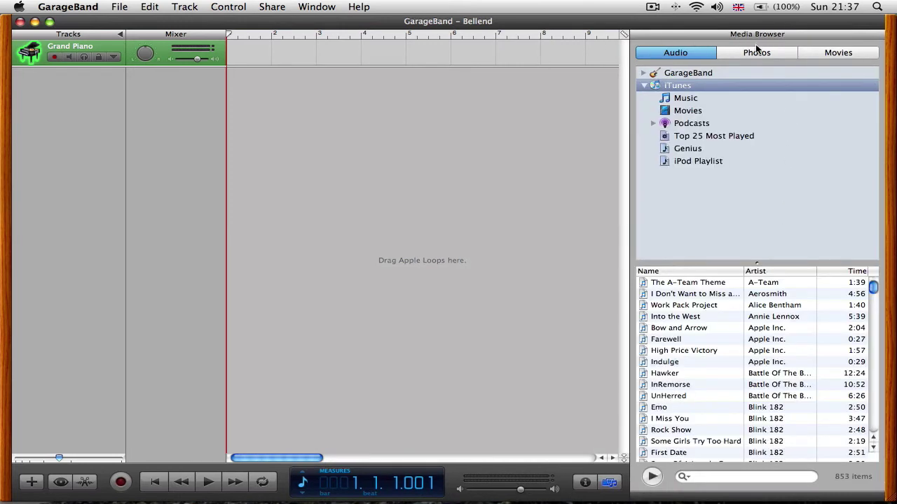
left_click(757, 52)
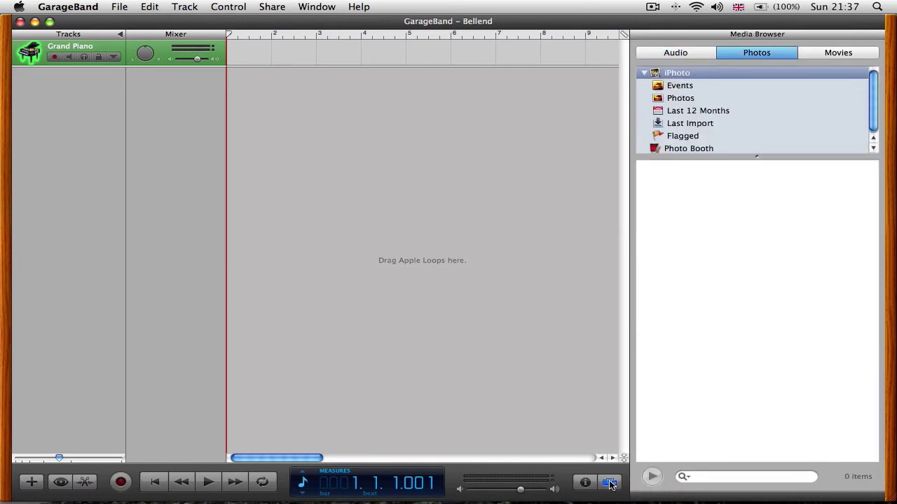
left_click(610, 483)
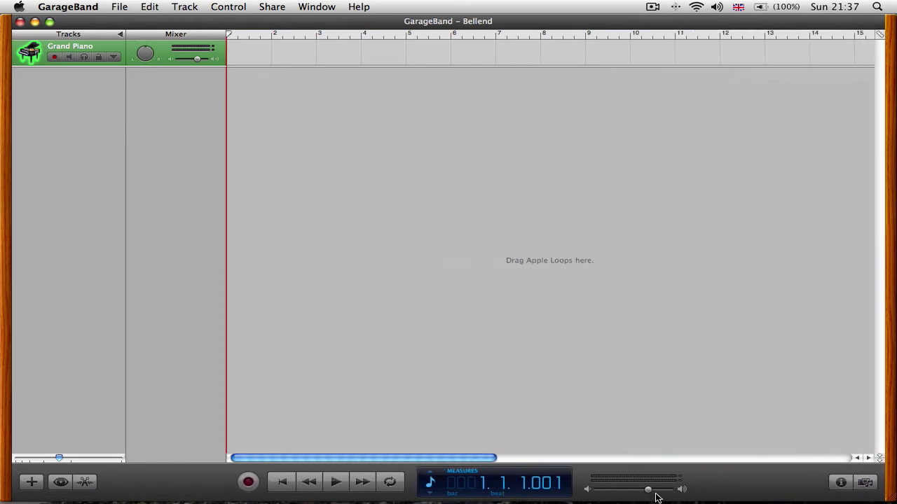
left_click(660, 491)
Step: Open the Loop Browser, enlarge it, and filter it to Kits loops
left_click(85, 482)
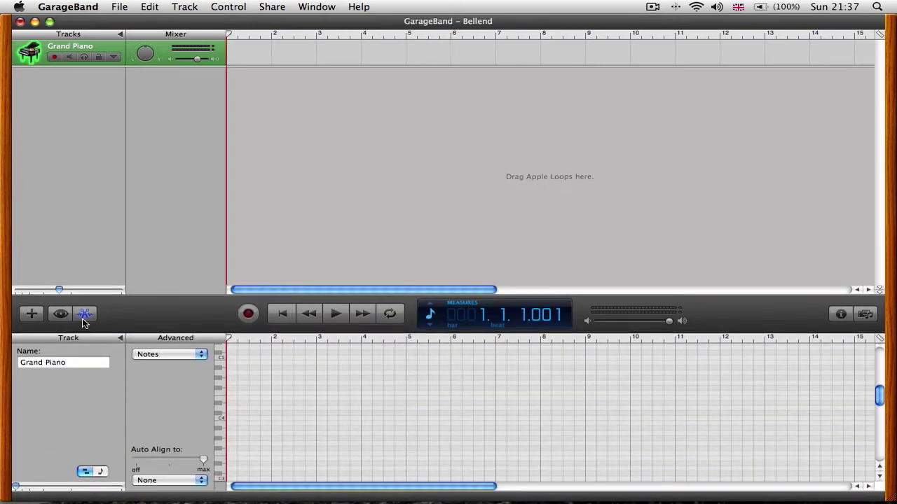
left_click(85, 314)
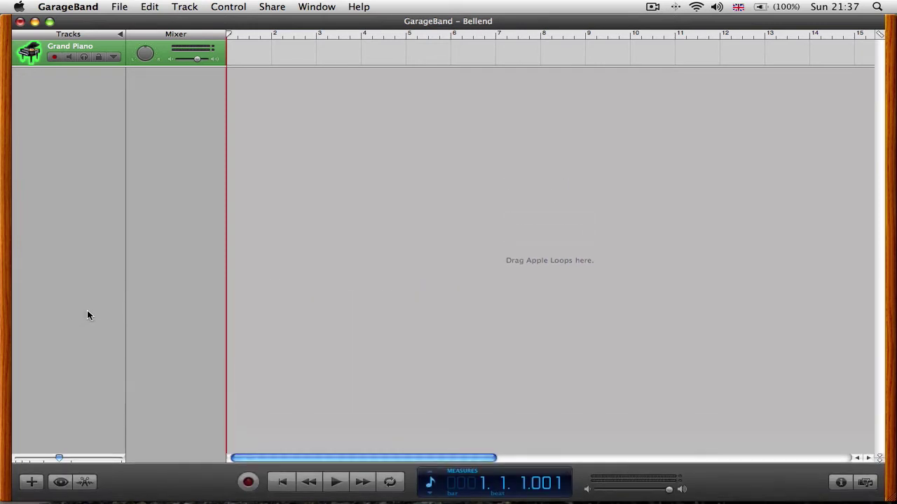
left_click(61, 482)
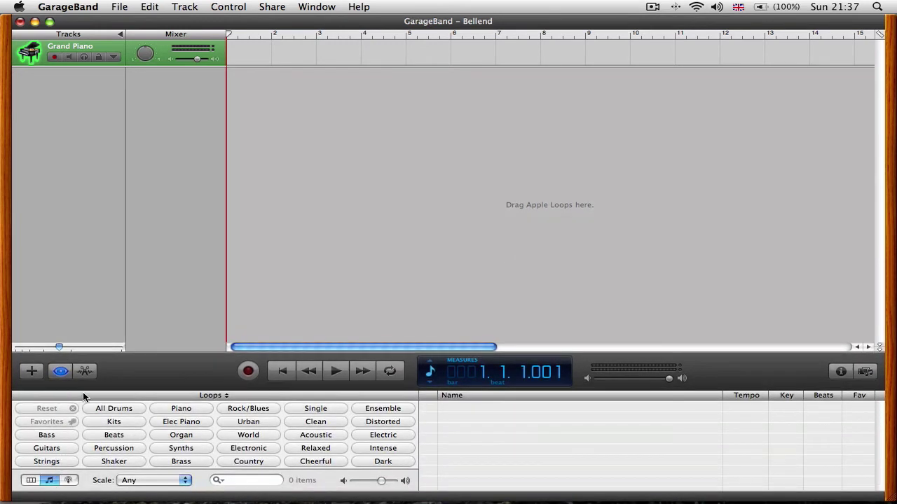
left_click_drag(124, 372, 110, 258)
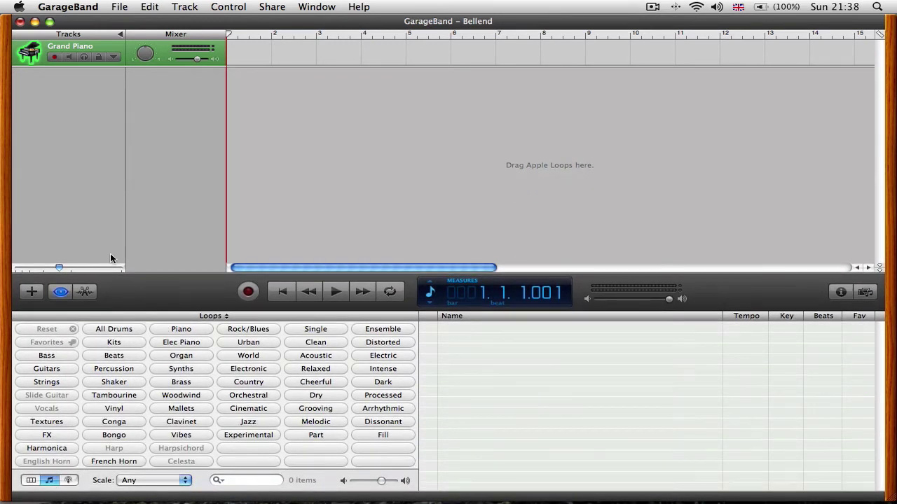
left_click(114, 343)
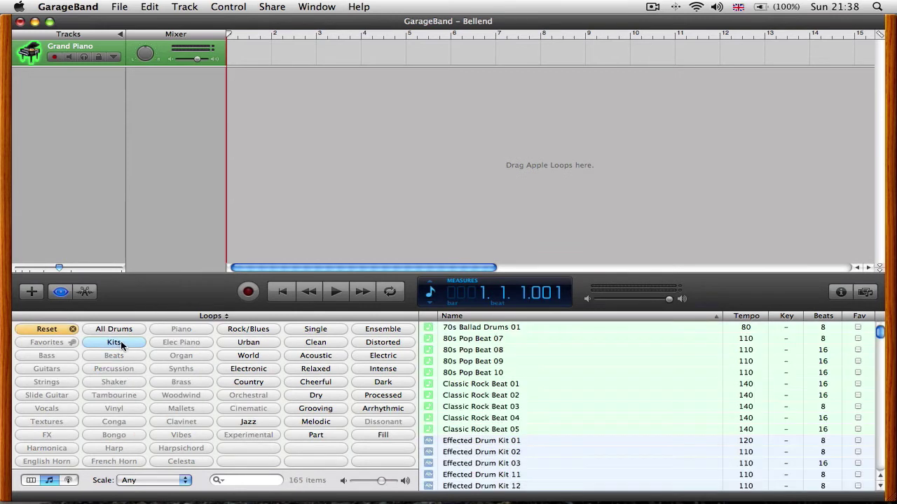
Step: Preview Classic Rock Beat 02 and drop it onto the track at bar 1
left_click(475, 397)
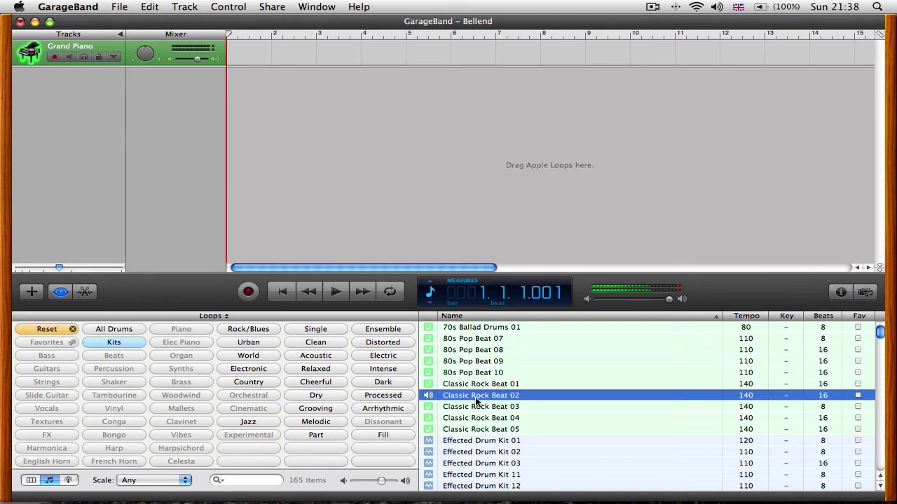
left_click_drag(476, 399, 360, 240)
left_click_drag(389, 267, 234, 63)
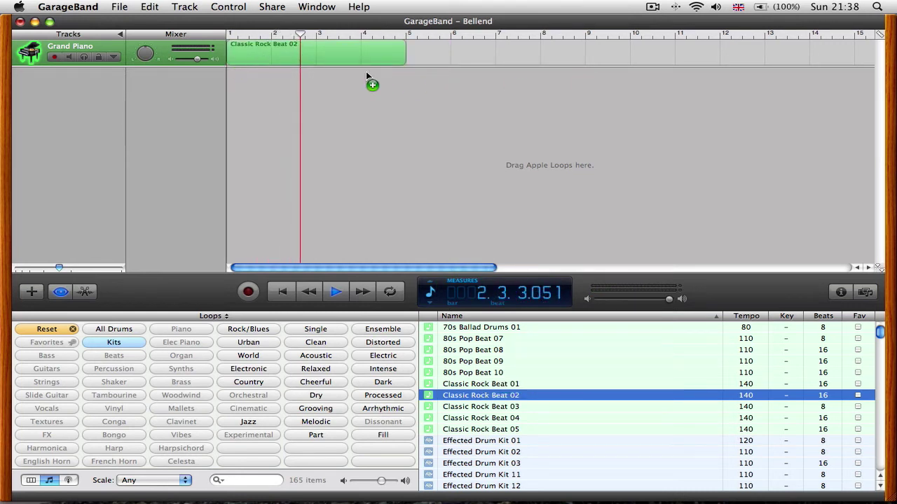
left_click_drag(365, 72, 166, 34)
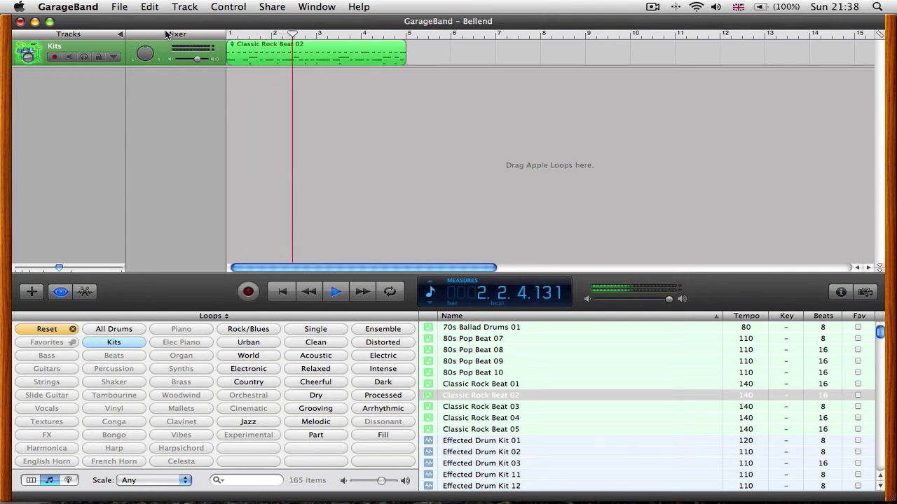
Step: Enlarge the track area and delete the Classic Rock Beat 02 region, rewinding to bar 1
key("space")
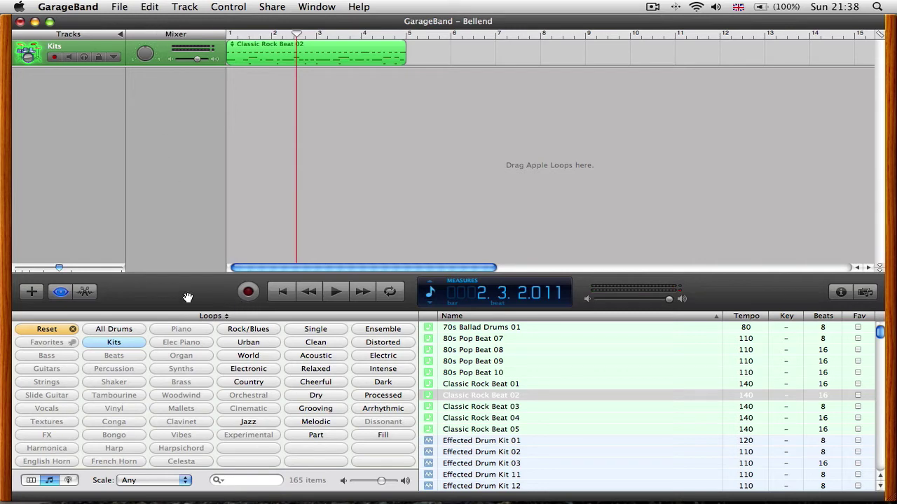
left_click_drag(185, 297, 189, 416)
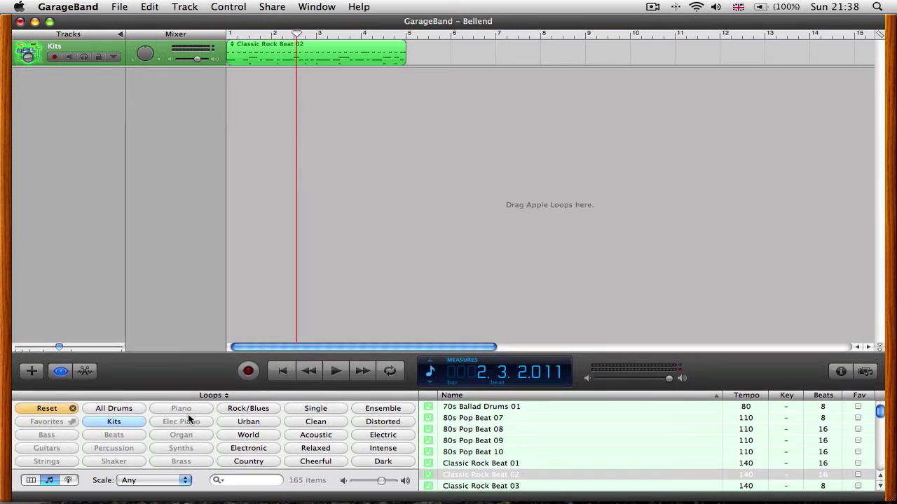
key("space")
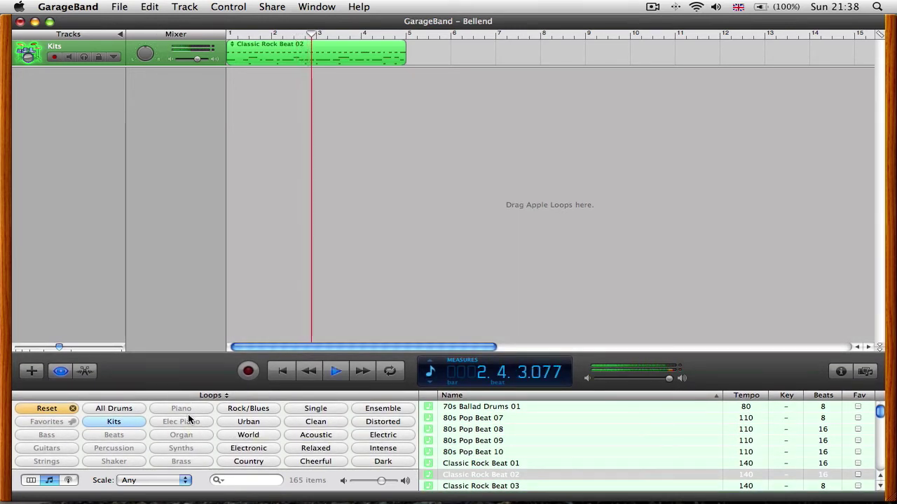
key("space")
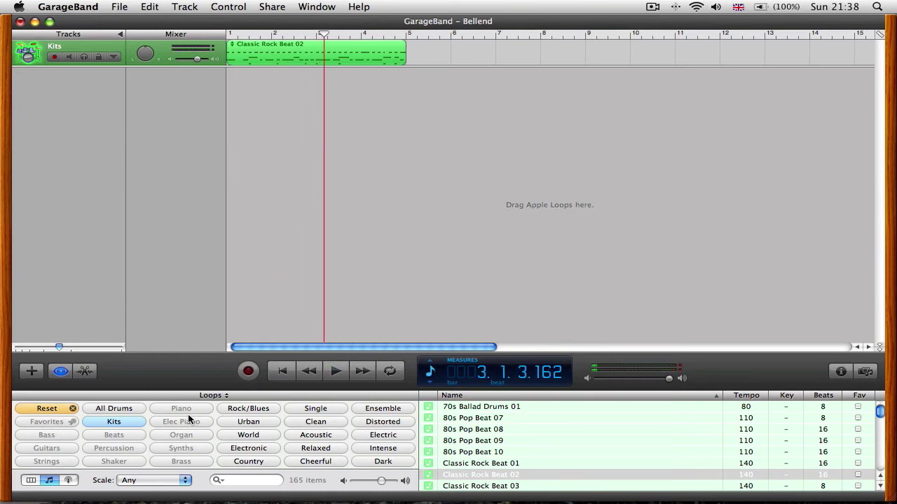
key("Return")
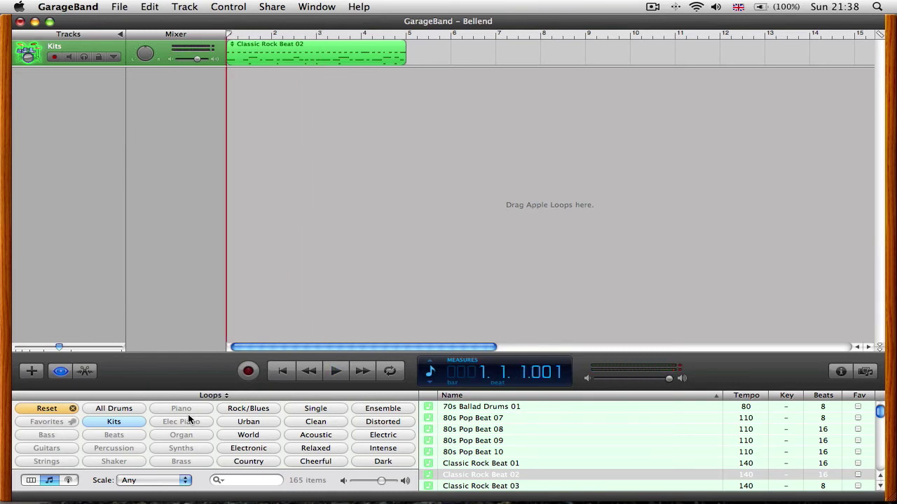
key("Delete")
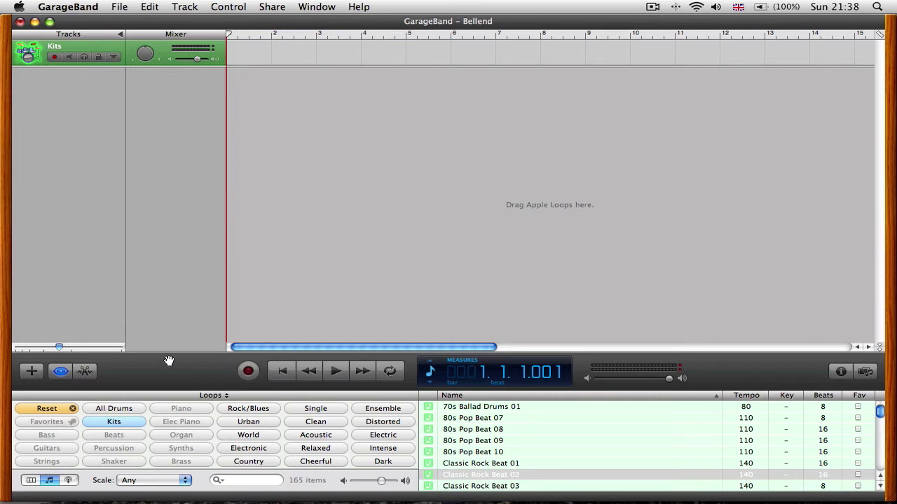
key("r")
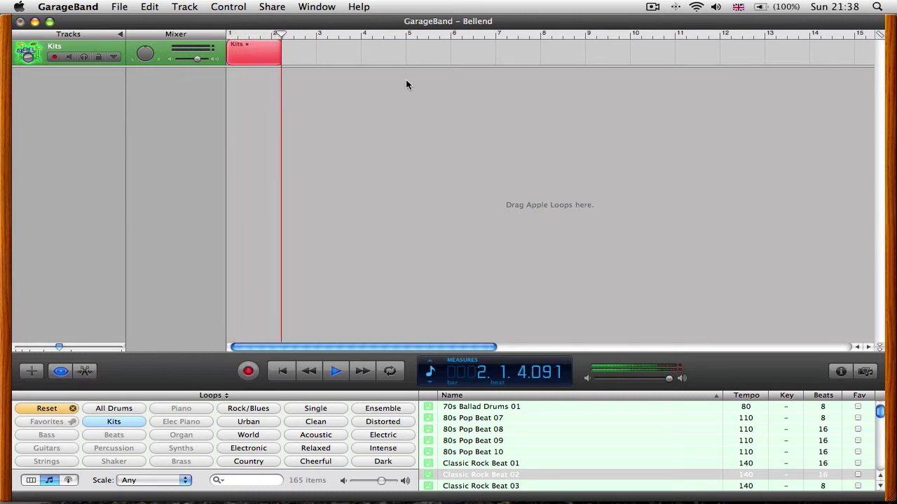
left_click_drag(304, 35, 154, 35)
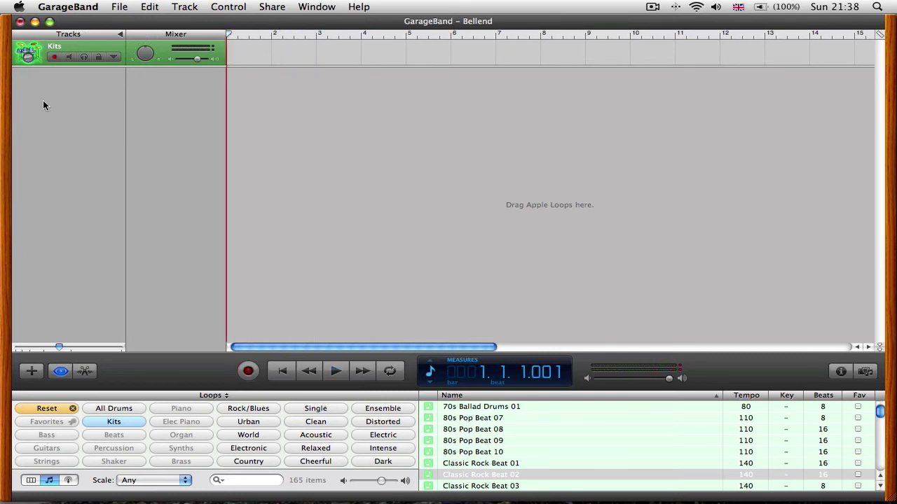
Step: Delete the Kits track, hide the loop library, and bring up the new-track dialog
key("super+BackSpace")
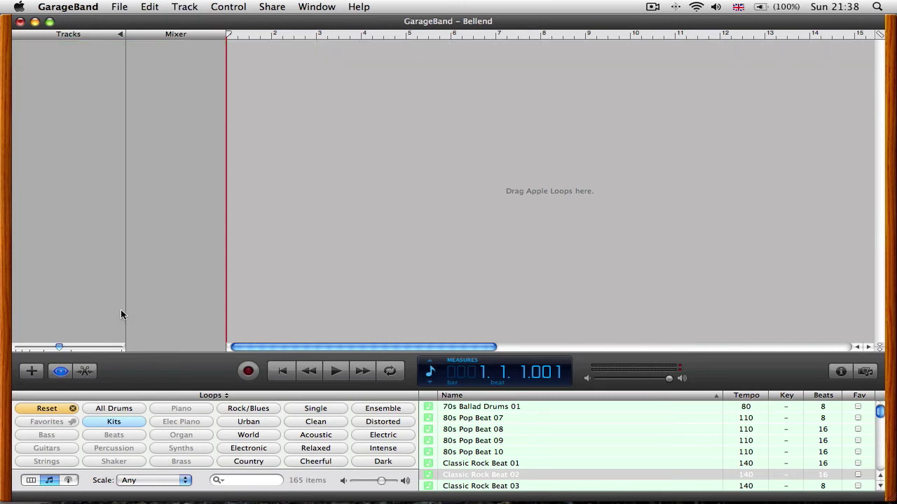
left_click(60, 371)
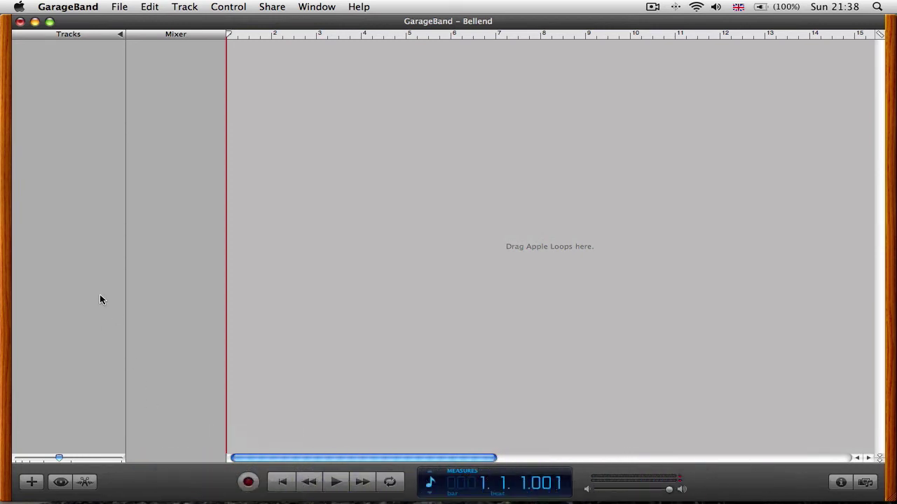
left_click(31, 482)
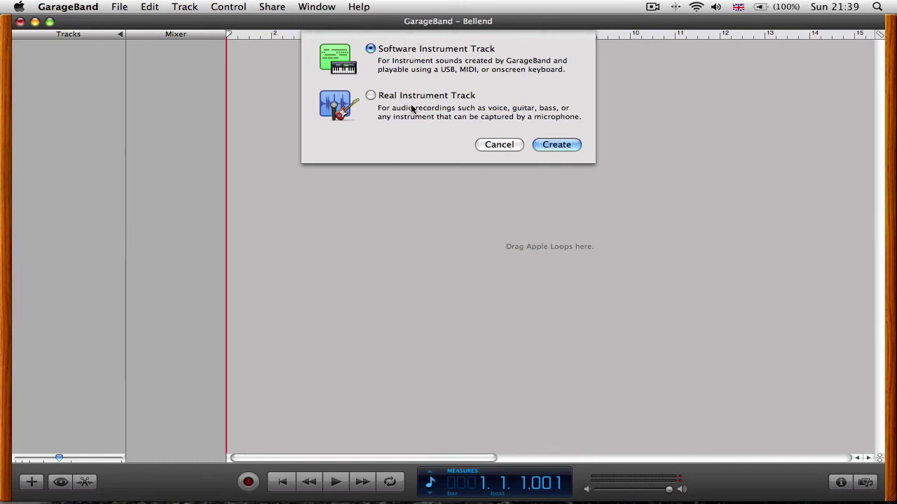
Step: Create a Software Instrument track, which arrives as a Grand Piano track
left_click(549, 146)
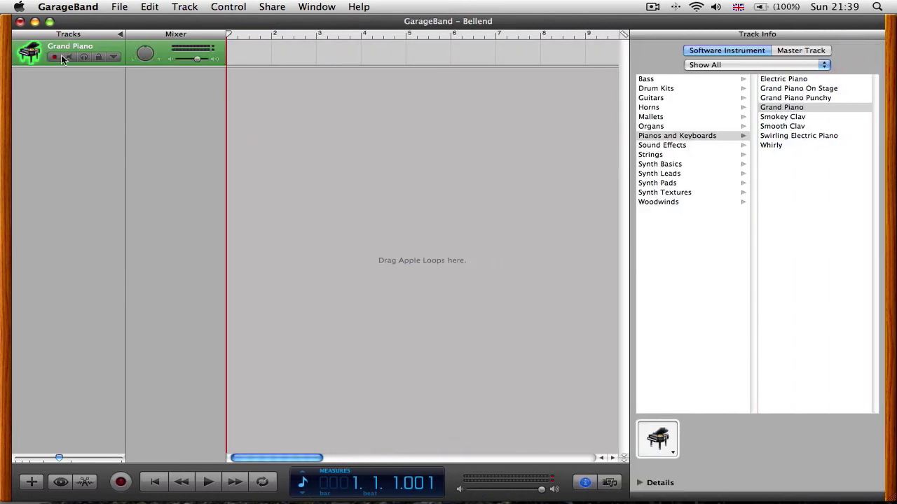
Step: Set the track's instrument to Drum Kits > Hip Hop Kit and close Track Info
left_click(657, 90)
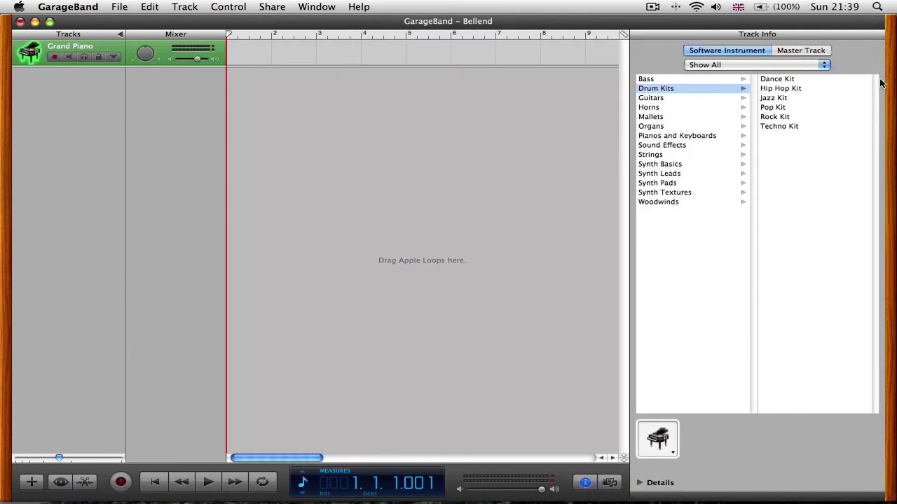
left_click(794, 89)
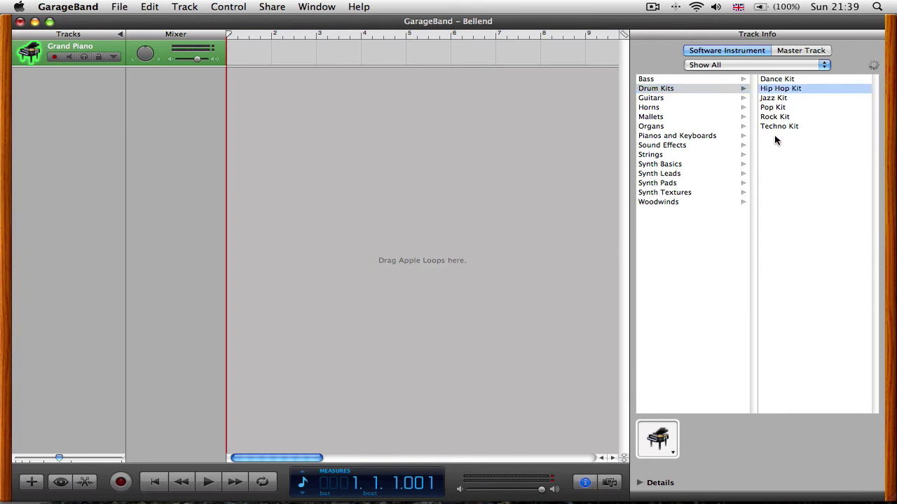
left_click(586, 482)
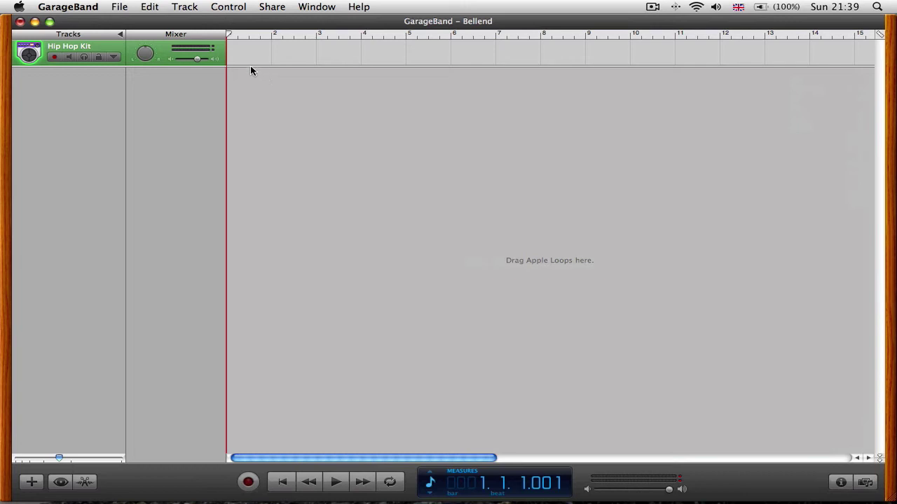
Step: Create an empty Hip Hop Kit region spanning bars 1 to 4 and open it in the note editor
left_click(296, 53, "super")
left_click_drag(296, 53, 212, 55)
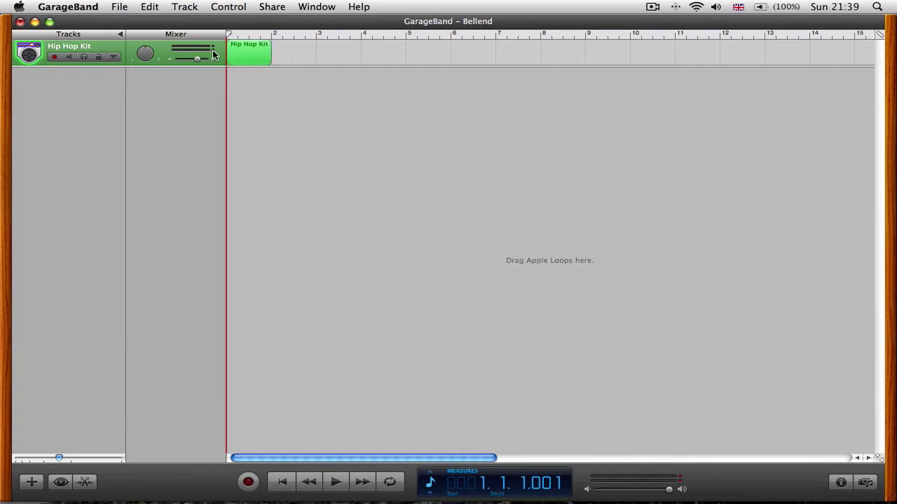
left_click(364, 56, "super")
key("Delete")
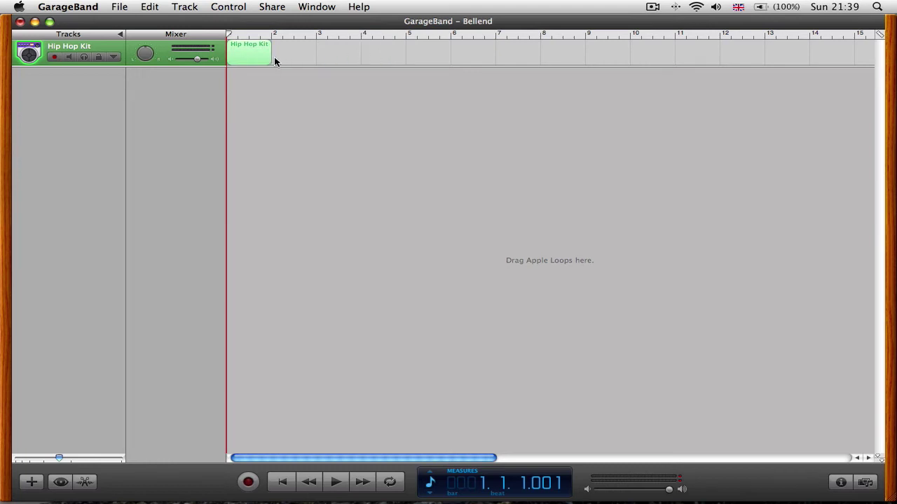
left_click_drag(271, 59, 405, 58)
double_click(372, 58)
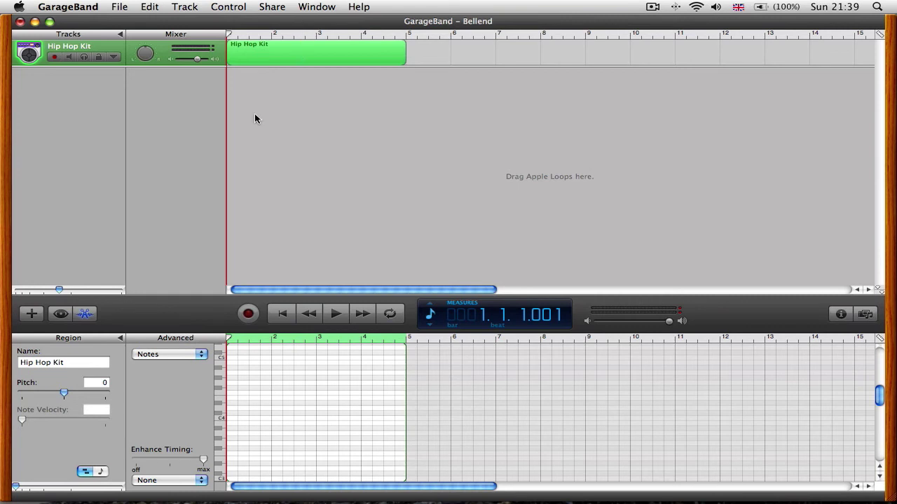
left_click(84, 315)
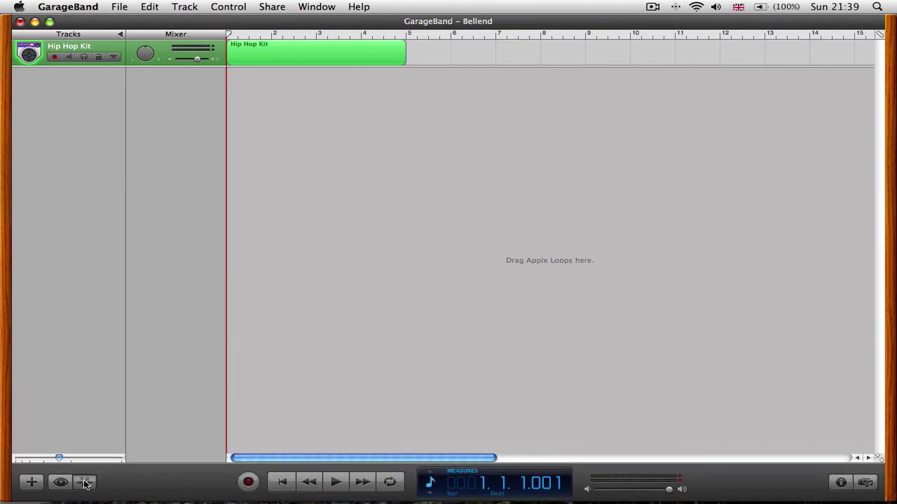
left_click(84, 483)
Step: Draw a drum note on beat 1, set its velocity to 127, and move it down to C1
scroll(253, 379, "down", 2)
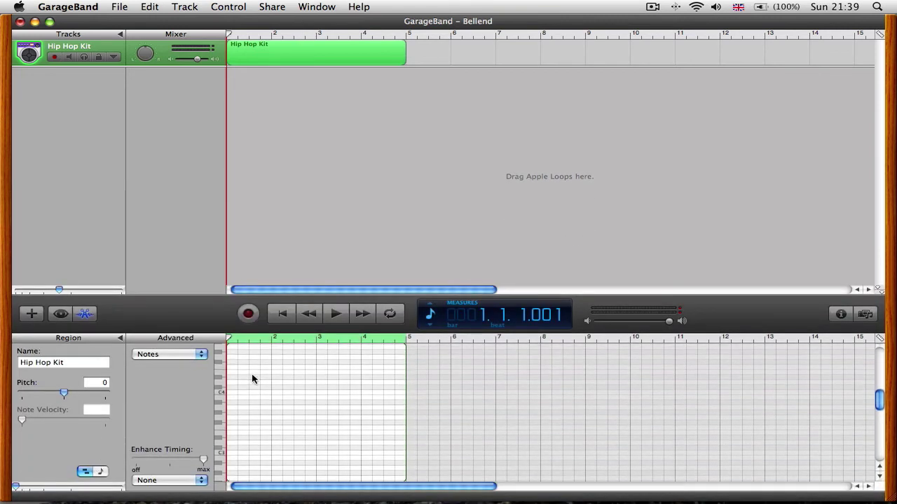
scroll(254, 381, "down", 1)
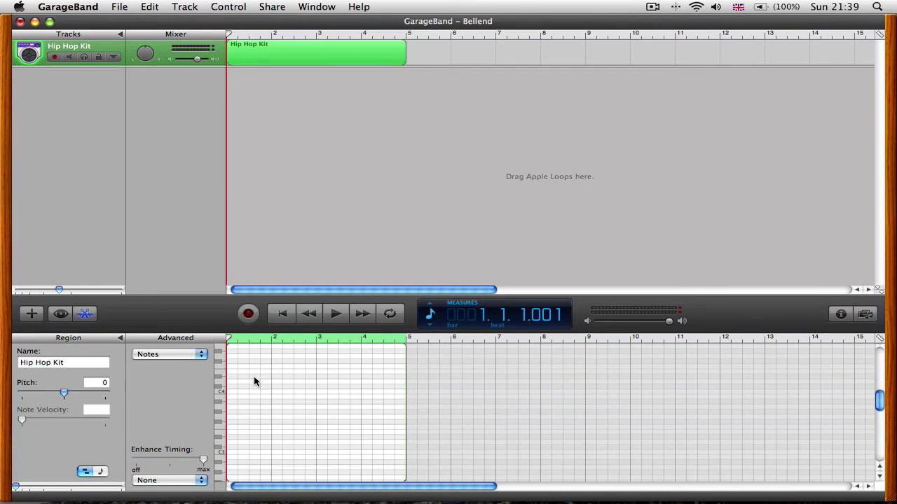
left_click(239, 410)
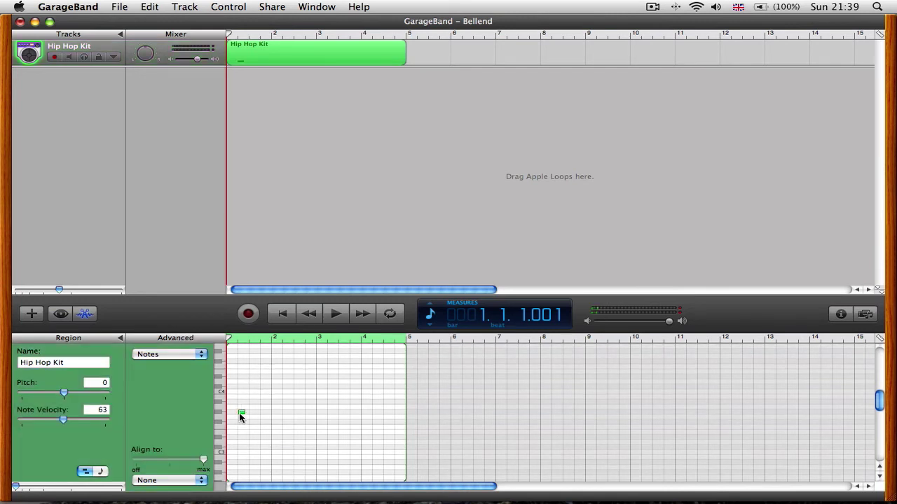
left_click_drag(238, 412, 226, 455)
left_click_drag(63, 422, 105, 422)
scroll(336, 438, "down", 3)
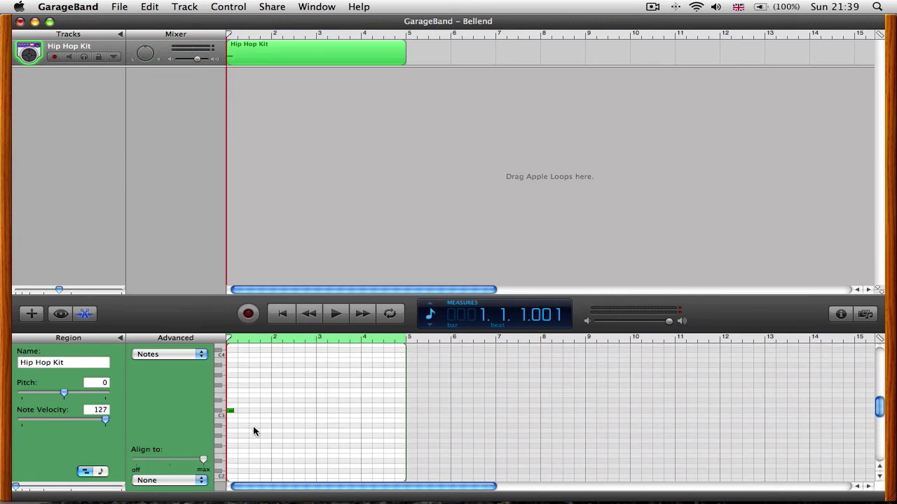
left_click(235, 413)
left_click(232, 411)
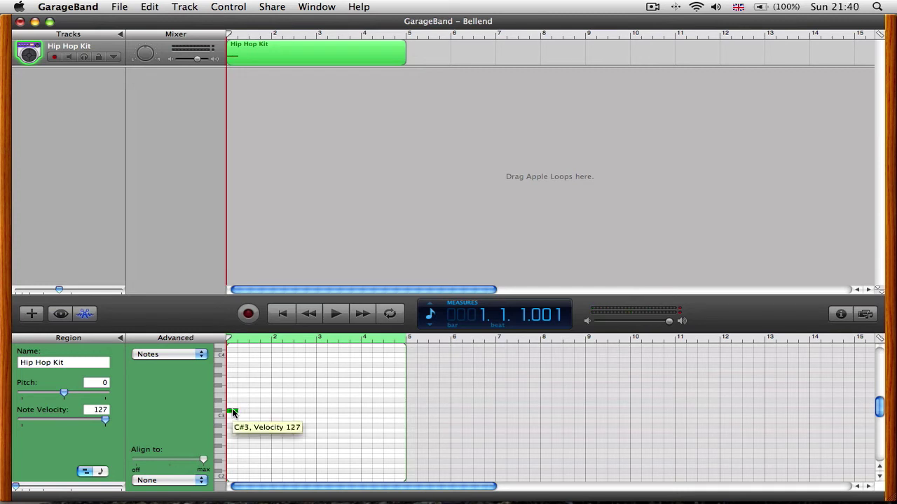
left_click_drag(233, 412, 234, 475)
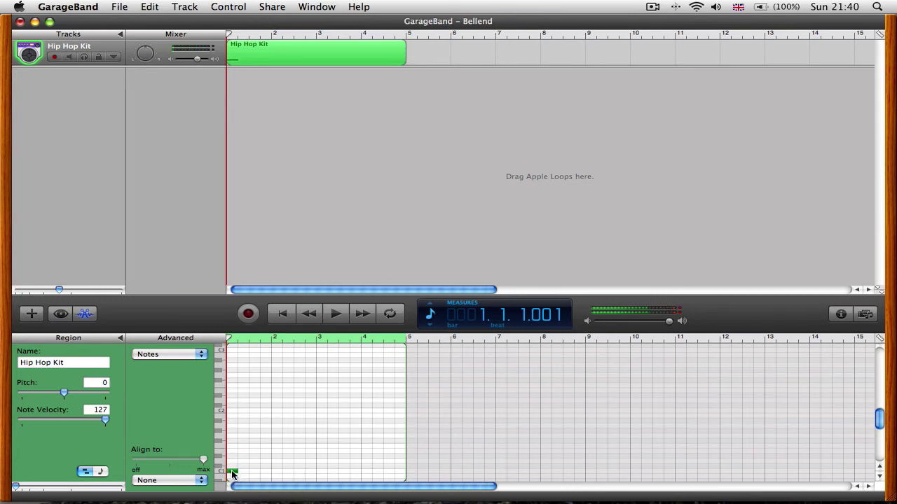
left_click(234, 475)
Step: Zoom in and copy the C1 note onto beat 2 of the first bar
left_click_drag(16, 491, 24, 487)
left_click(234, 474)
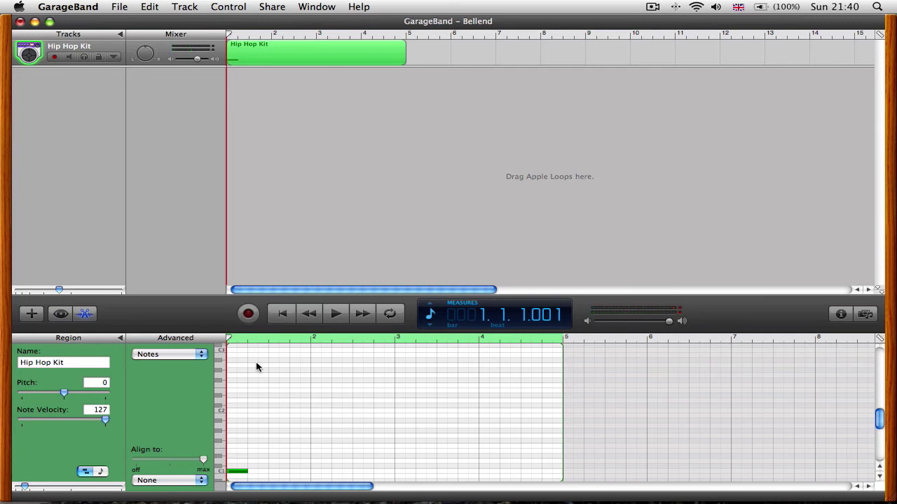
left_click(249, 341)
key("super+c")
key("super+v")
key("super+v")
key("super+v")
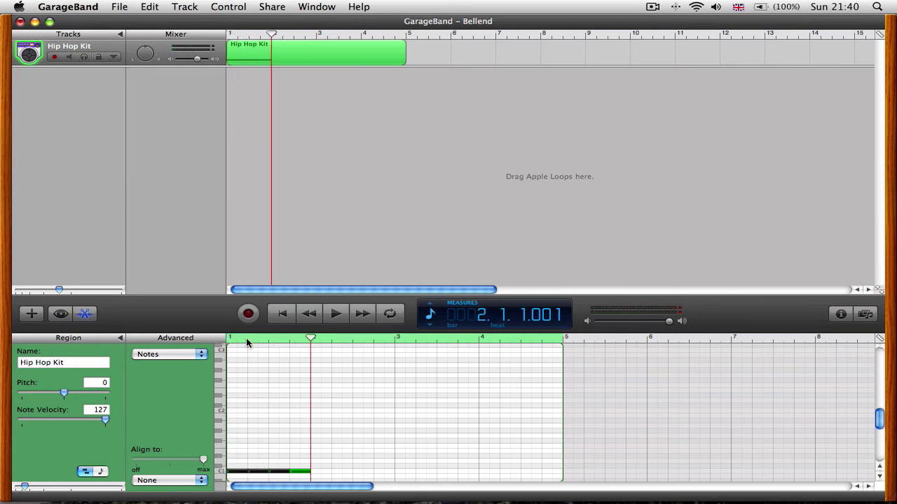
Step: Raise the second and fourth hits to D1 and play back the one-bar beat
left_click(258, 473)
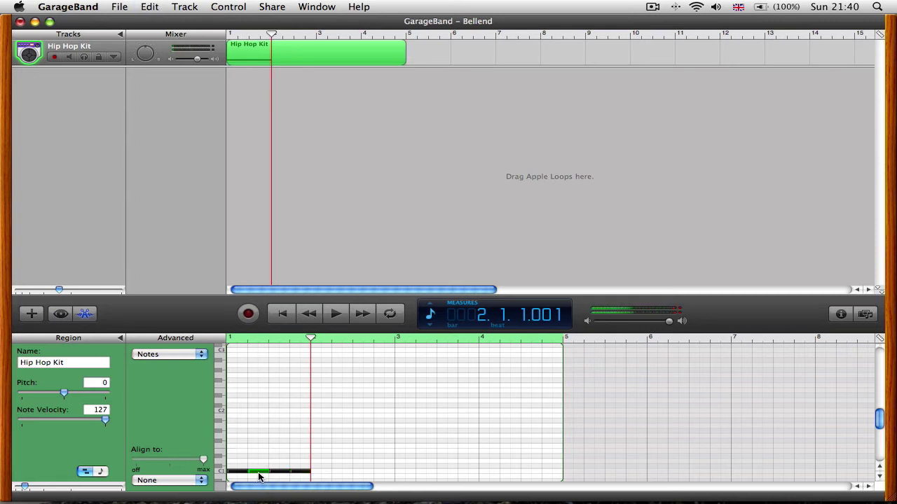
left_click_drag(259, 477, 258, 466)
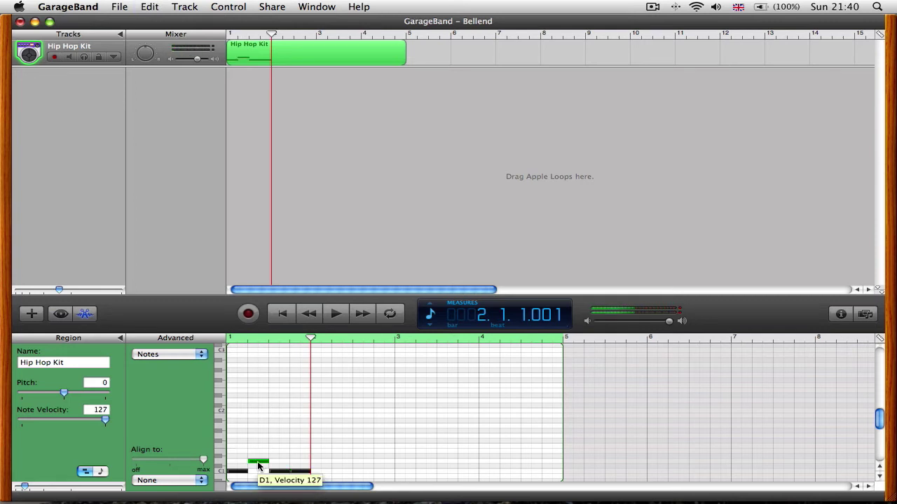
left_click_drag(300, 471, 300, 460)
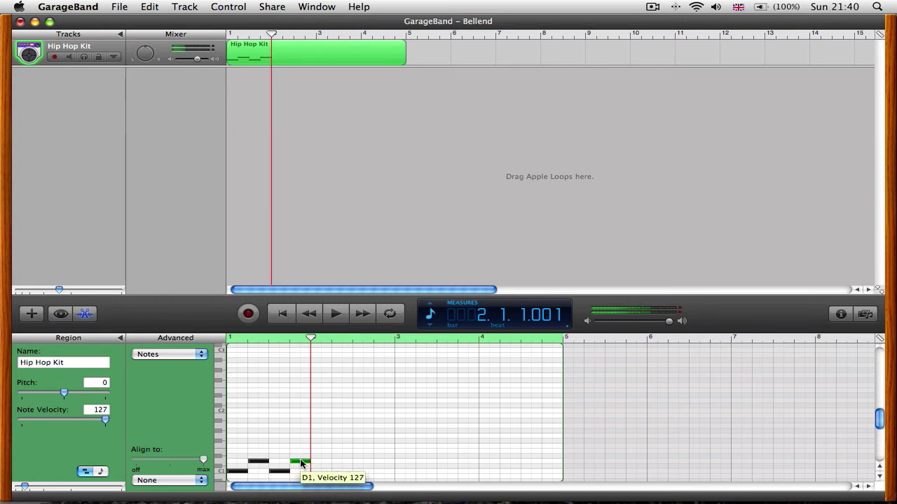
key("Return")
key("space")
key("space")
Step: Copy the four bar-1 notes into bars 2 to 4, then return the playhead to bar 1
left_click_drag(391, 424, 232, 482)
scroll(316, 410, "down", 4)
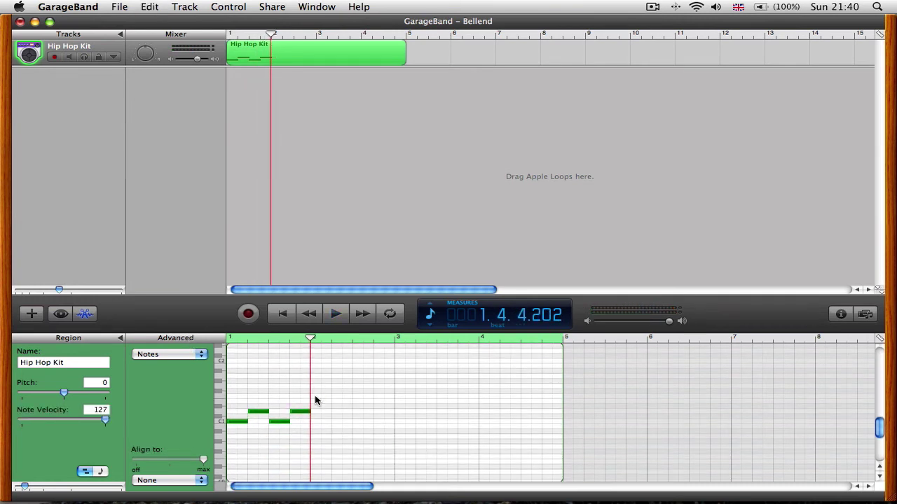
left_click(309, 339)
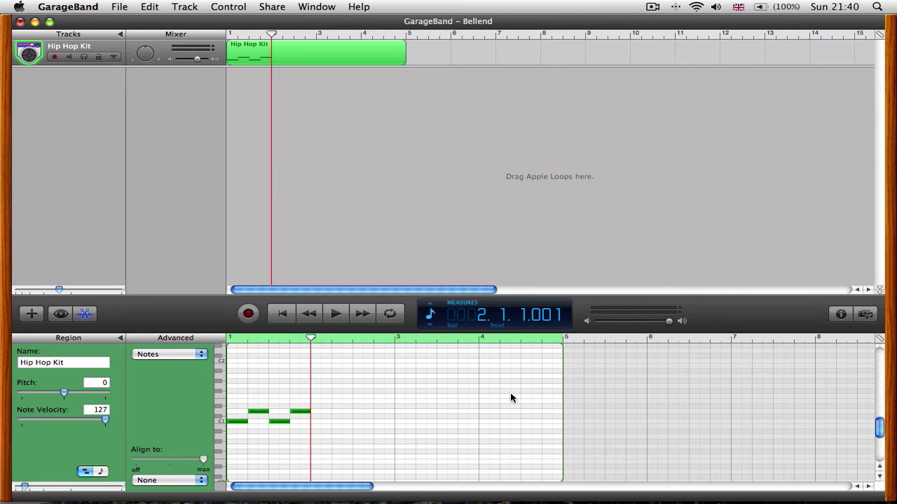
key("super+v")
key("super+v")
key("super+v")
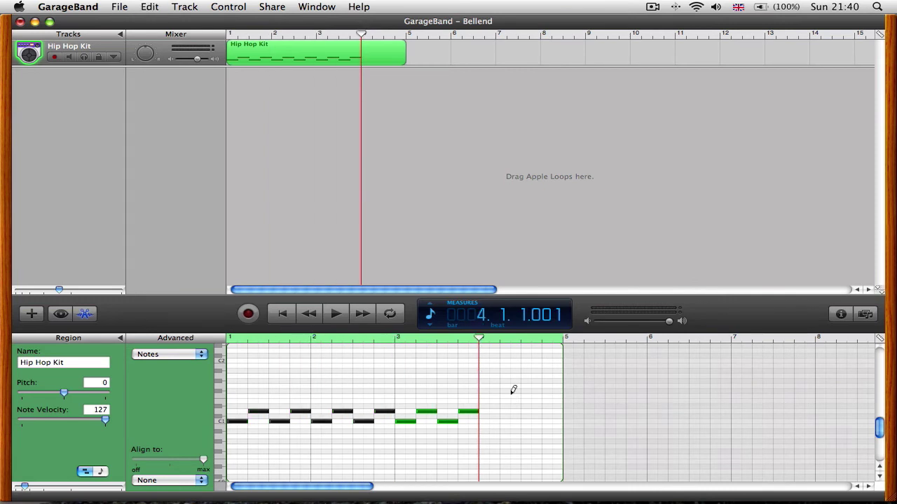
scroll(540, 398, "left", 2)
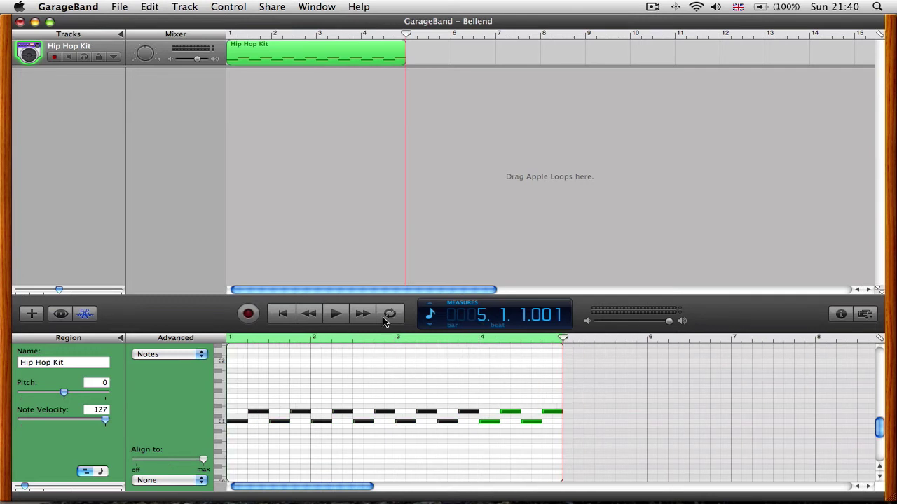
left_click_drag(336, 341, 162, 339)
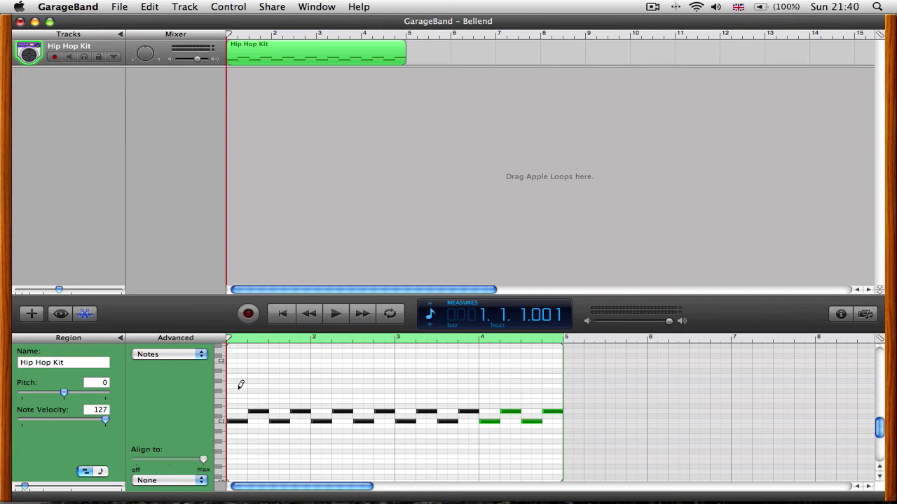
Step: Add a drum note at the region start, move it to F#1, and set velocity 127
scroll(239, 388, "down", 5)
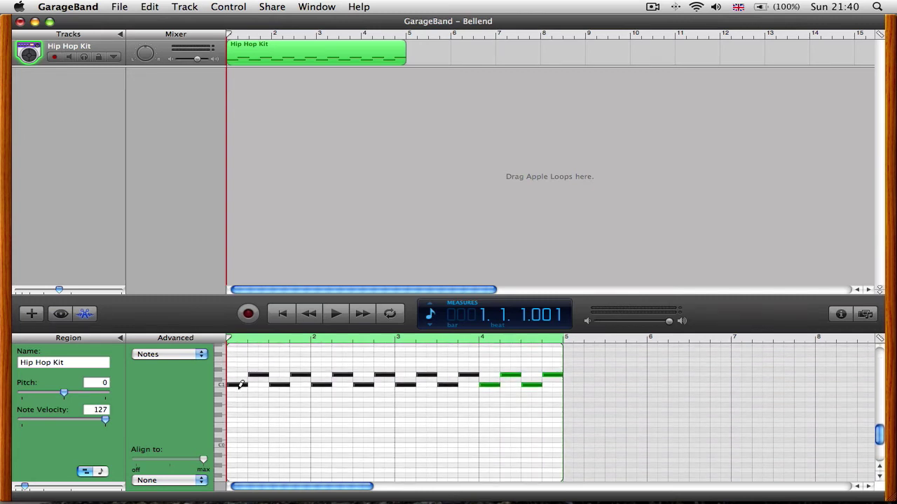
scroll(239, 392, "up", 3)
scroll(238, 388, "up", 15)
scroll(238, 387, "down", 15)
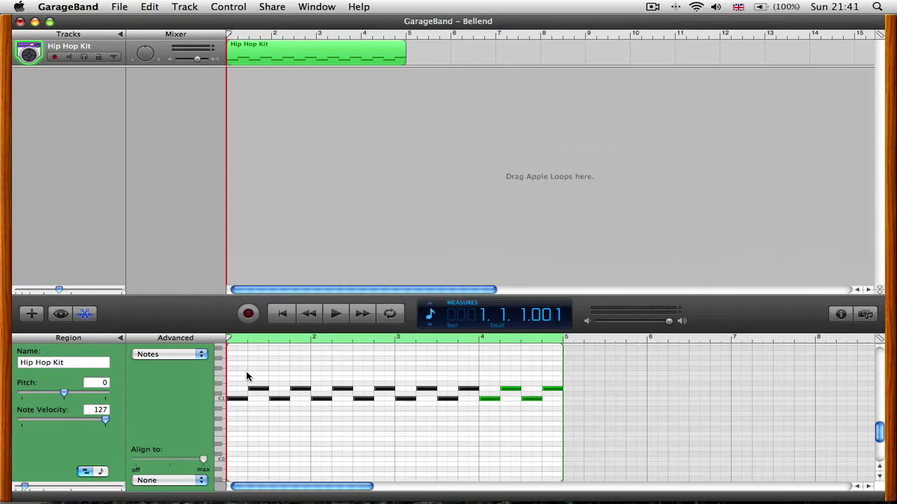
scroll(246, 371, "down", 5)
scroll(246, 376, "up", 3)
scroll(246, 377, "down", 1)
scroll(246, 376, "up", 2)
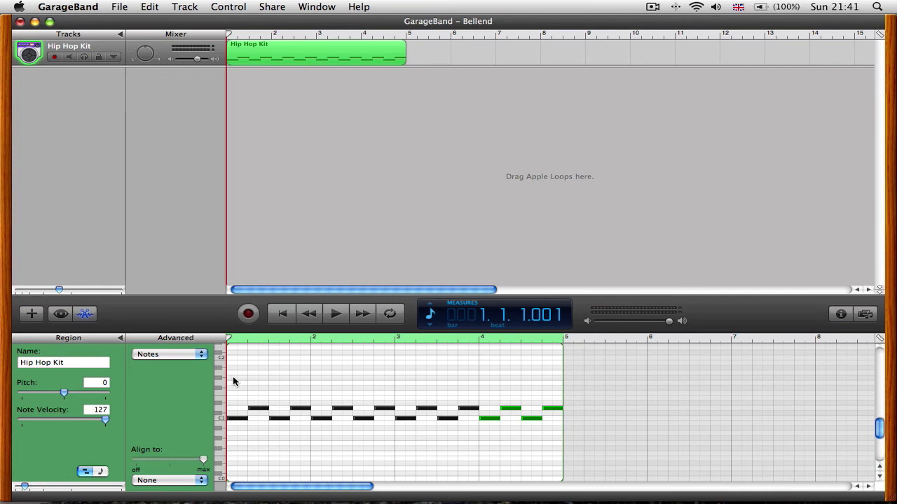
left_click(236, 368, "super")
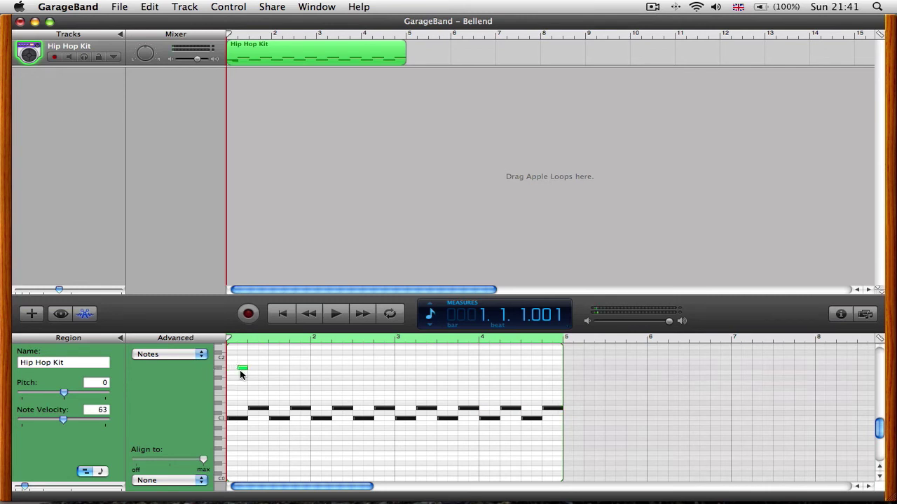
left_click_drag(241, 369, 231, 388)
left_click_drag(98, 419, 157, 420)
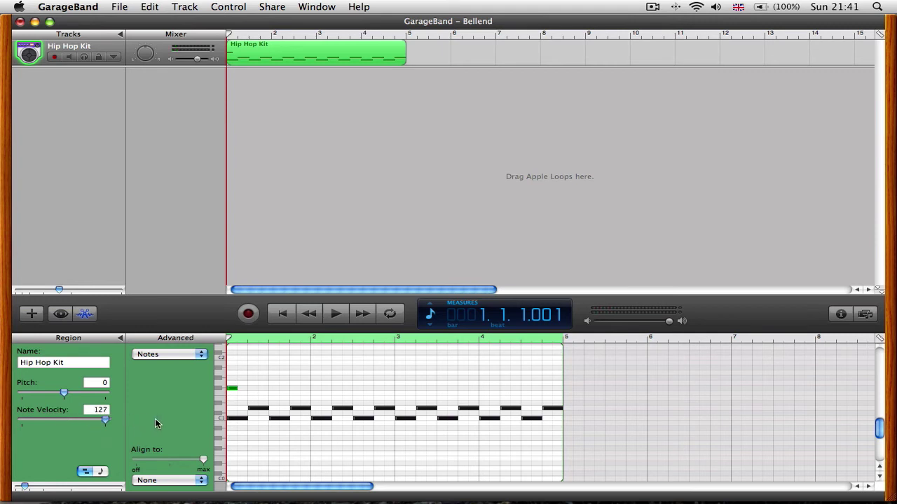
left_click(233, 389)
Step: Repeat the F#1 note along its row through bars 2, 3 and 4
left_click(235, 343)
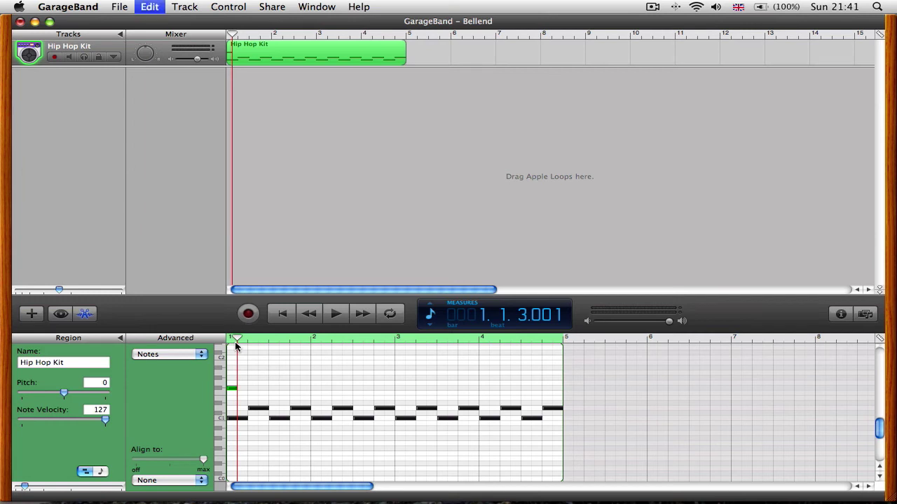
left_click(247, 343)
left_click_drag(274, 373, 235, 395)
key("super+v")
key("super+v")
key("super+v")
key("super+v")
key("super+v")
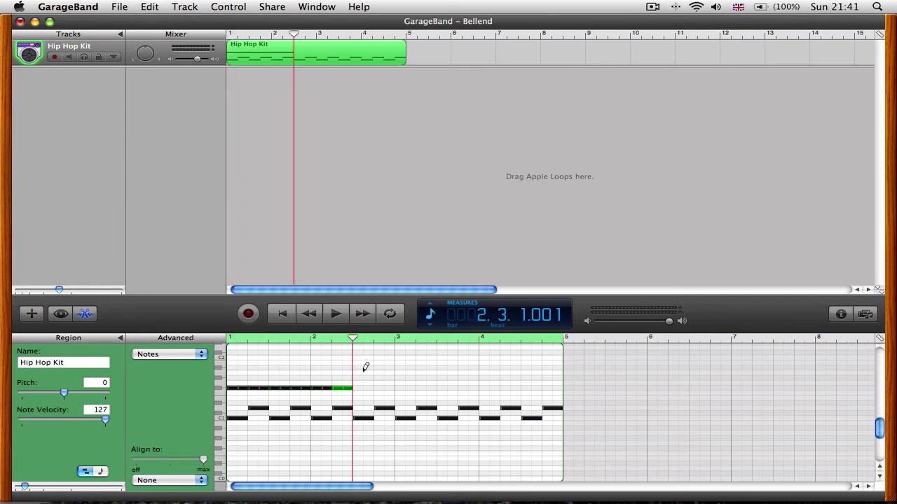
key("super+v")
key("super+v")
key("super+v")
key("super+v")
key("super+v")
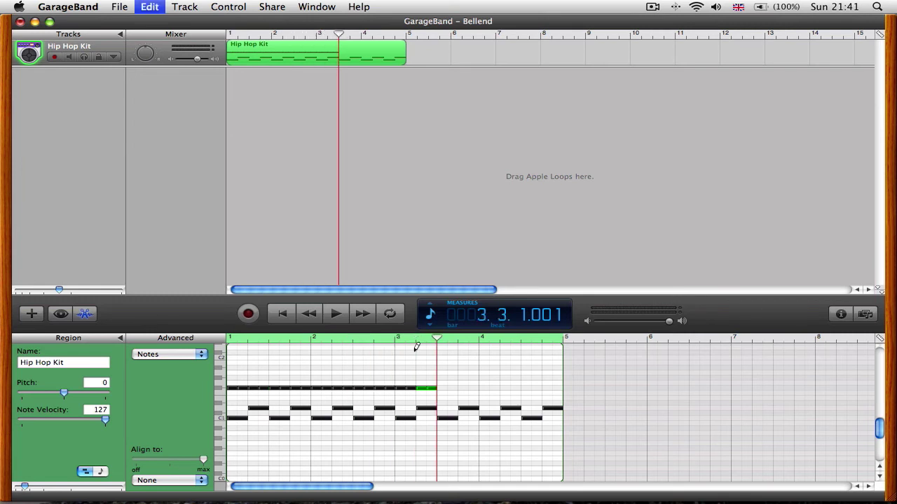
key("super+v")
key("super+v")
key("super+v")
key("super+v")
key("super+v")
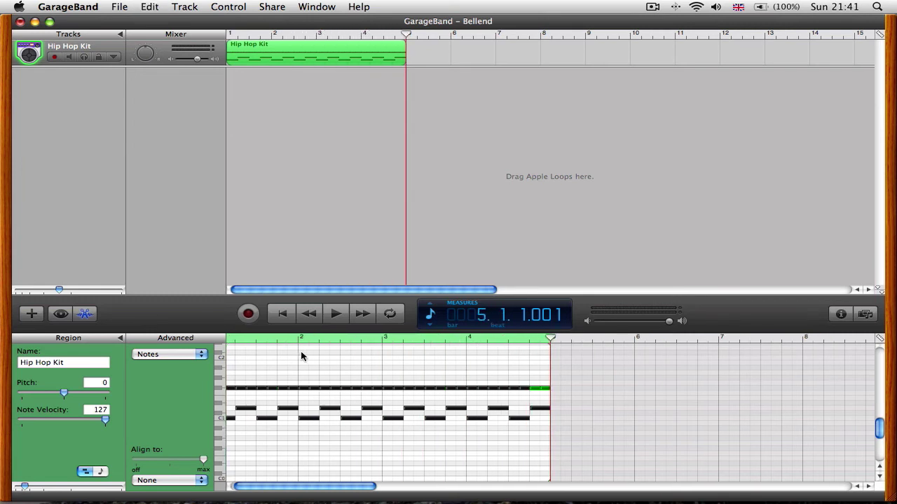
Step: Play the four-bar beat from the start, then stop playback
key("Return")
key("space")
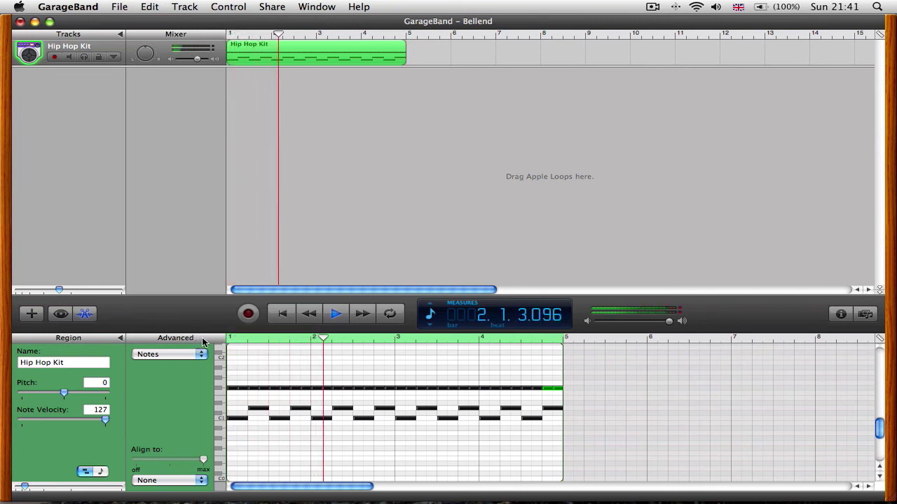
key("space")
left_click_drag(396, 341, 139, 381)
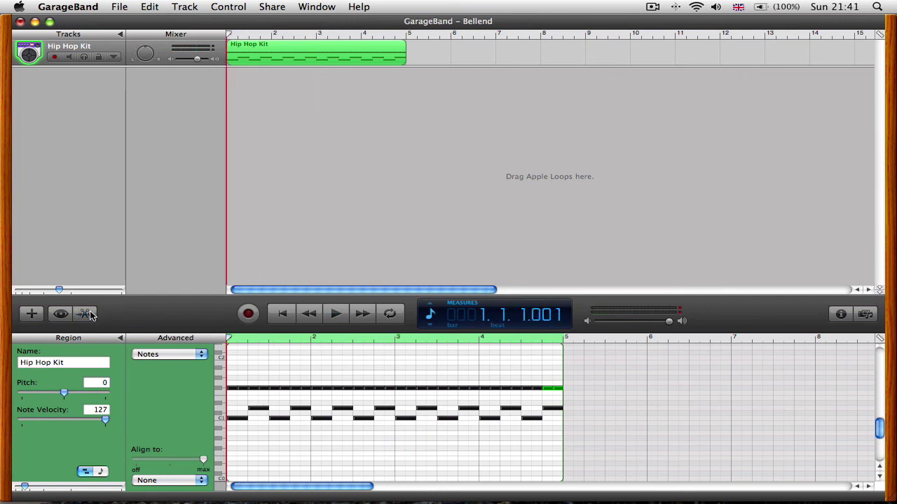
Step: Create a new Software Instrument track and set its sound to Bass > Sub Synth Bass
left_click(88, 314)
left_click(60, 482)
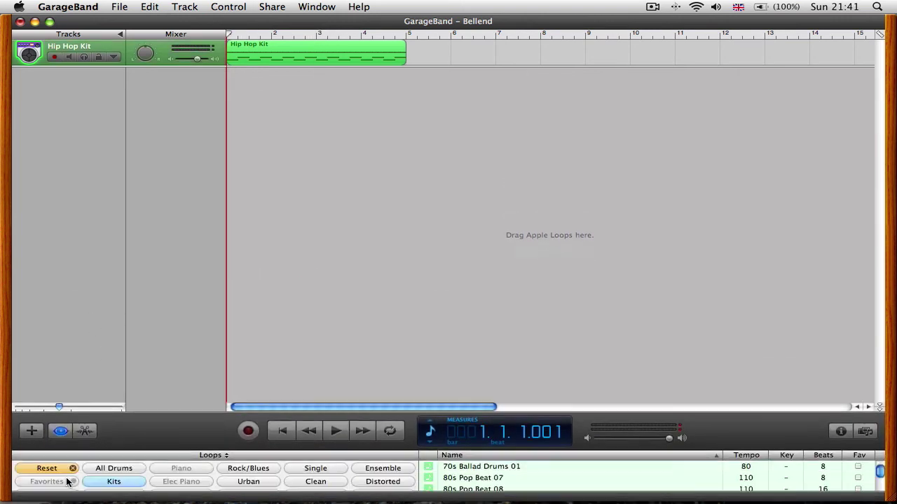
left_click(63, 376)
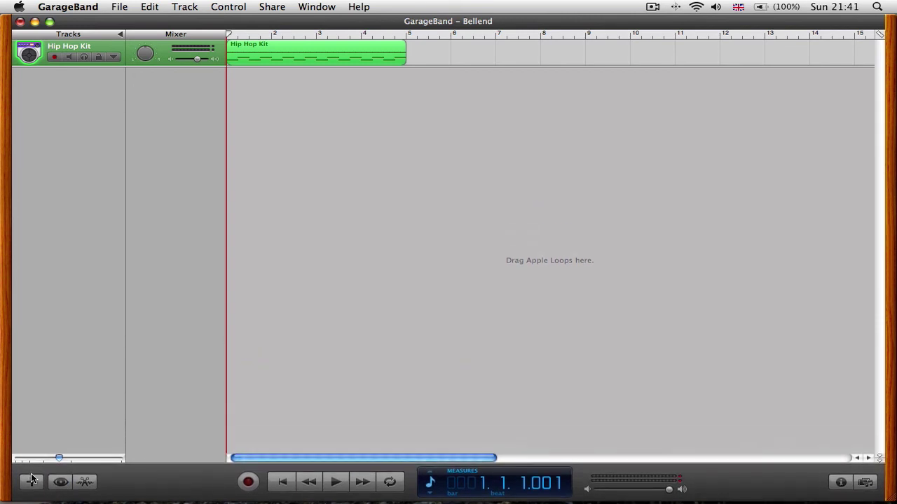
left_click(30, 482)
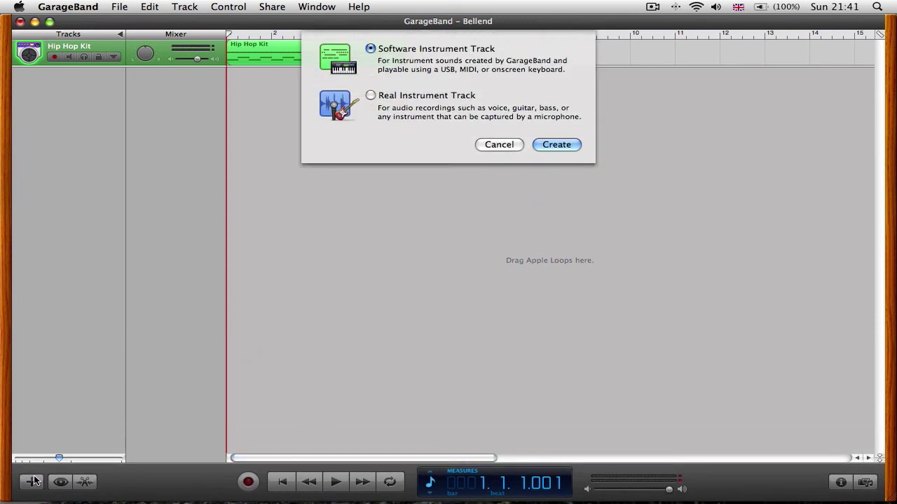
left_click(184, 7)
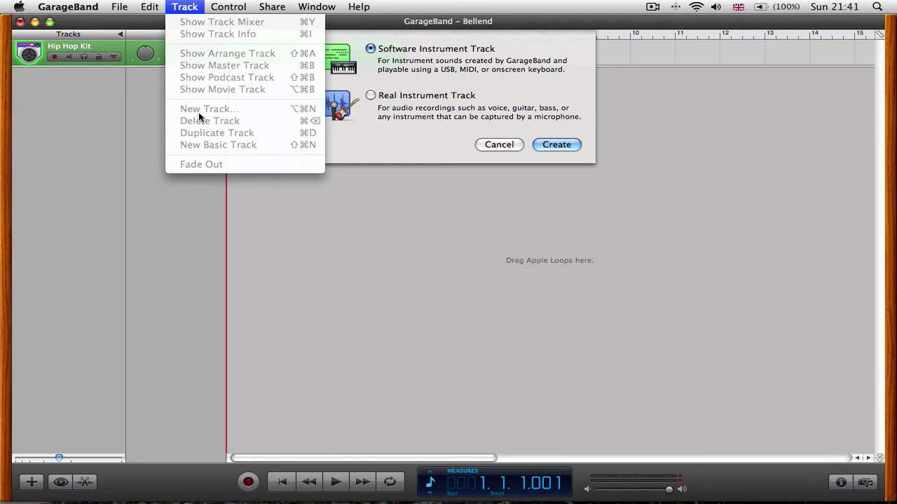
left_click(480, 76)
left_click(554, 145)
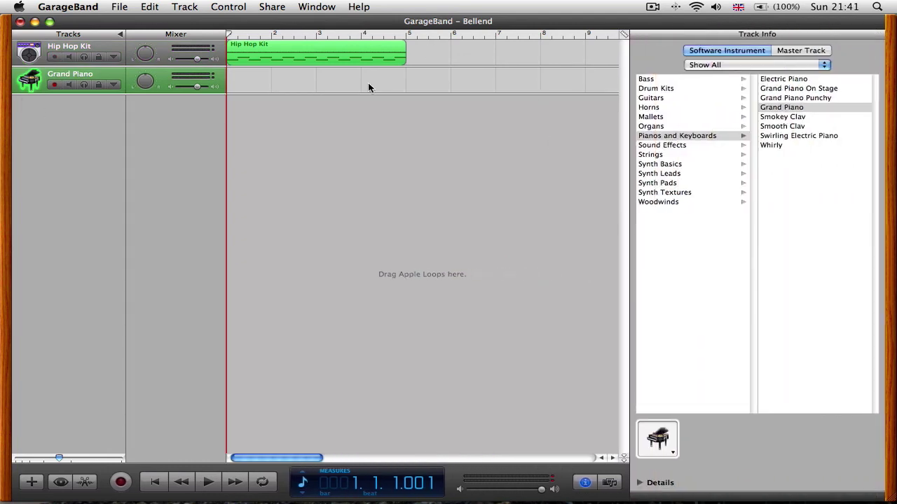
left_click(646, 80)
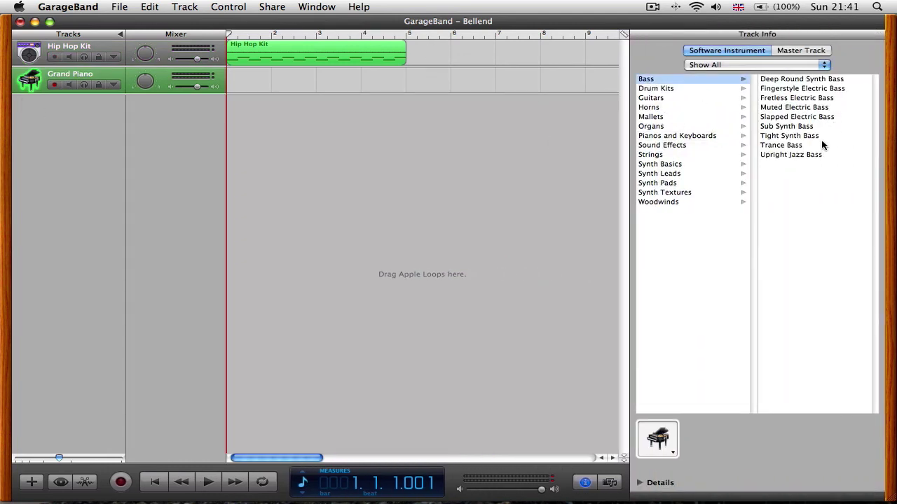
left_click(792, 128)
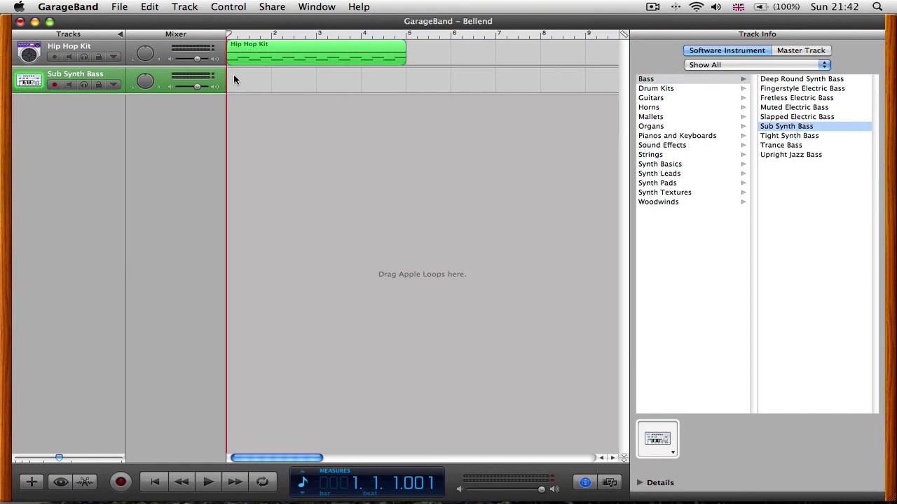
Step: Create a bass region spanning bars 1 to 4 and open it in a widened editor
left_click(337, 79, "super")
left_click_drag(336, 80, 183, 87)
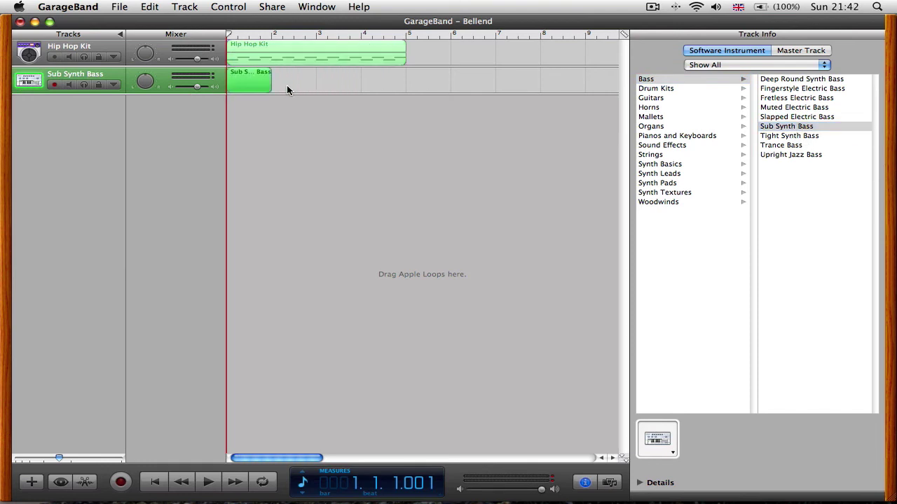
left_click_drag(265, 85, 406, 84)
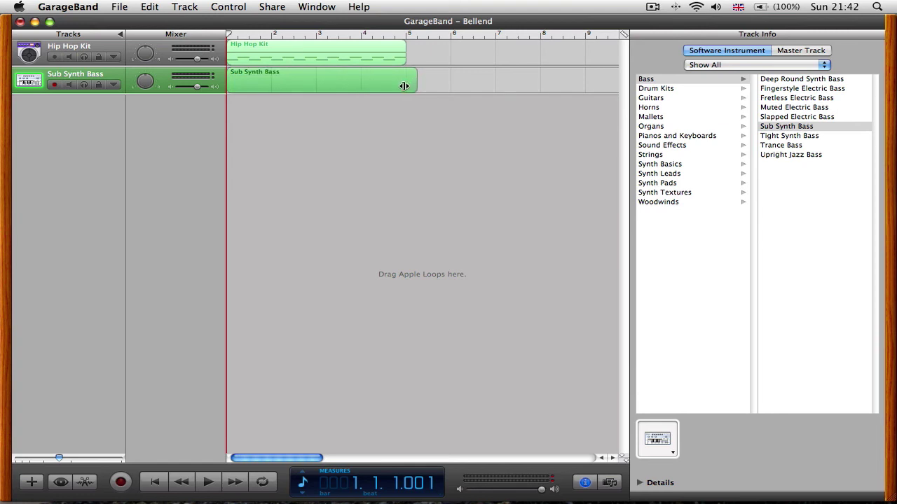
double_click(381, 87)
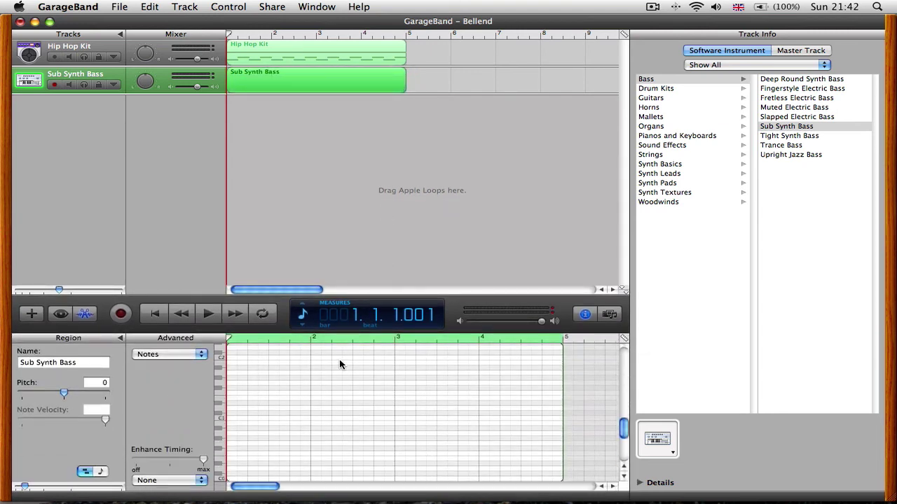
left_click(585, 314)
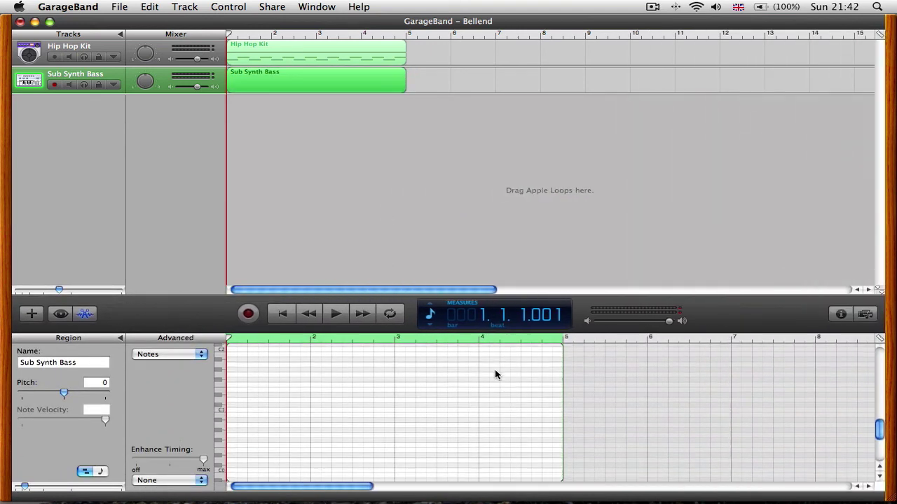
Step: Pencil in the first bass note at velocity 127 and set its pitch to about D2
scroll(425, 404, "down", 2)
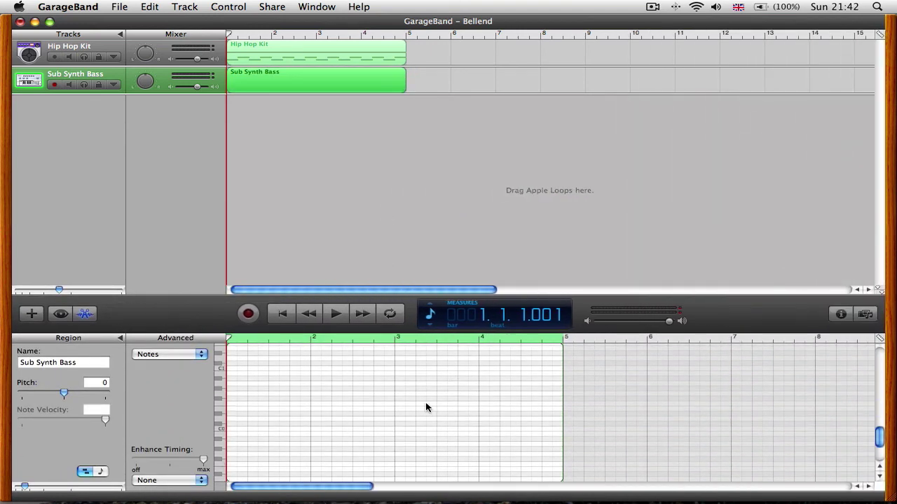
left_click(242, 419, "super")
left_click_drag(64, 420, 105, 421)
scroll(280, 423, "up", 4)
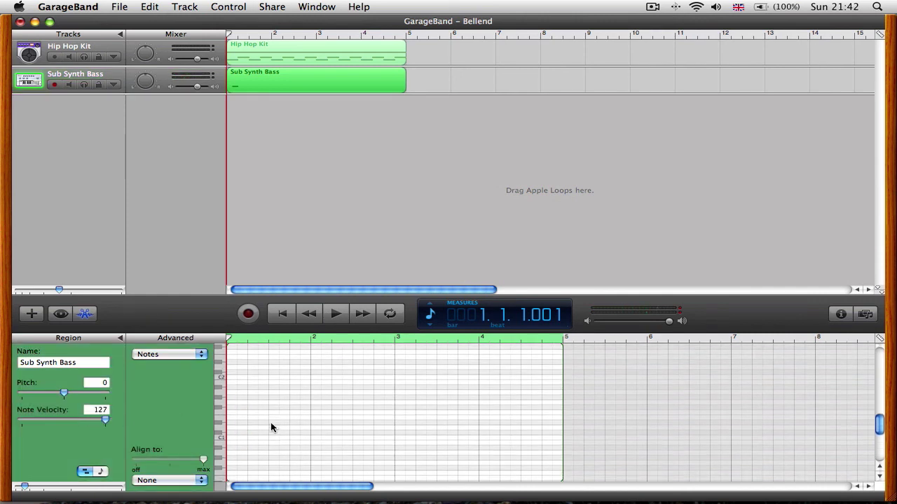
scroll(269, 428, "down", 1)
scroll(267, 428, "down", 1)
left_click_drag(243, 466, 235, 426)
left_click(230, 425)
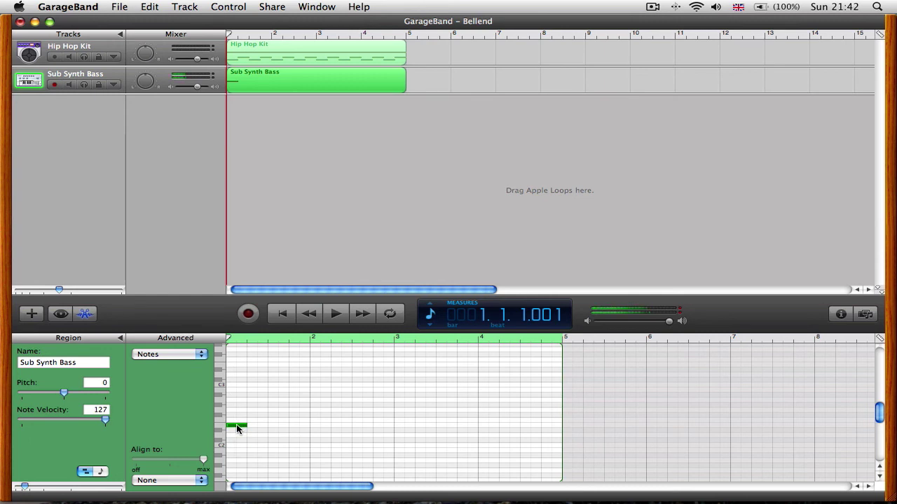
Step: Lower the middle bass note a step and play the three-note phrase from the start
left_click(247, 339)
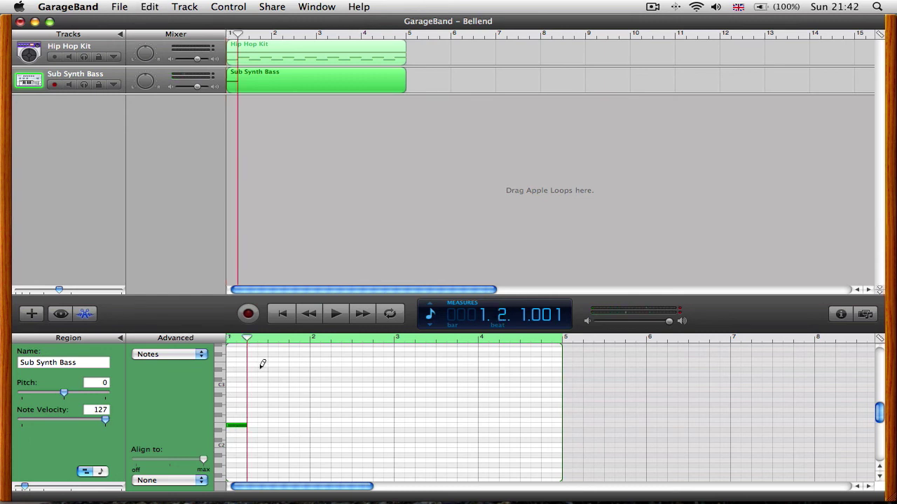
key("space")
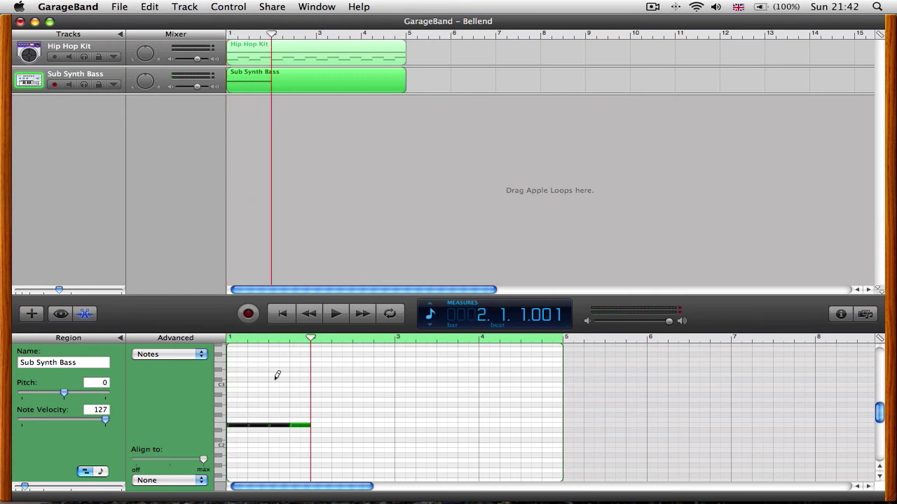
left_click_drag(276, 426, 276, 429)
left_click_drag(348, 398, 230, 454)
left_click(233, 341)
key("space")
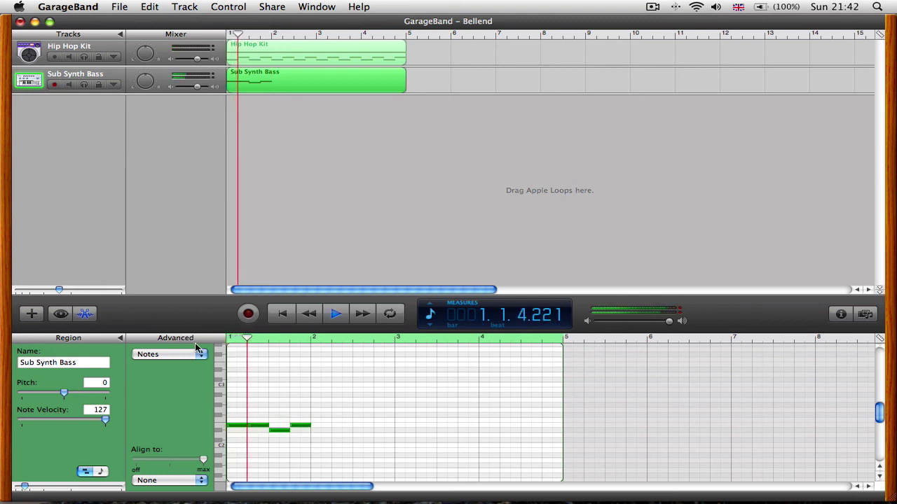
key("space")
Step: Copy the bar-1 bass phrase and paste it to fill bars 2 to 4
left_click(312, 340)
left_click_drag(353, 384, 232, 441)
key("super+c")
key("super+v")
key("super+v")
key("super+v")
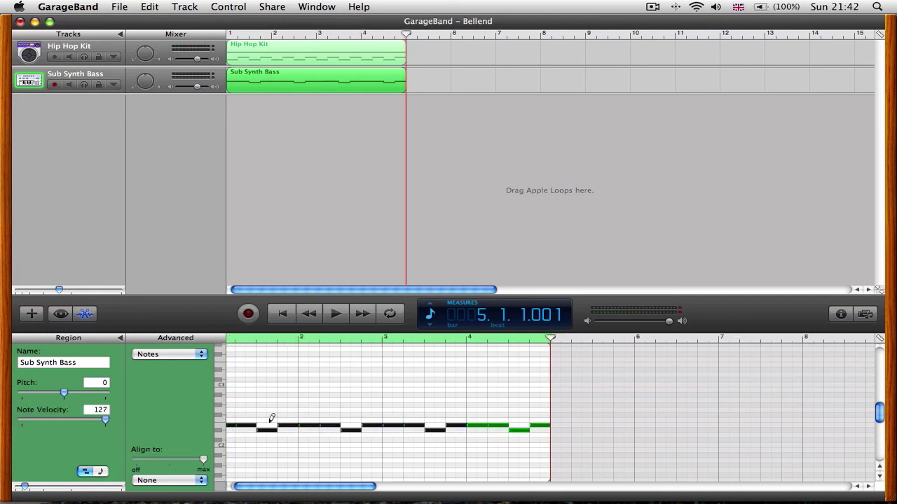
left_click(305, 401)
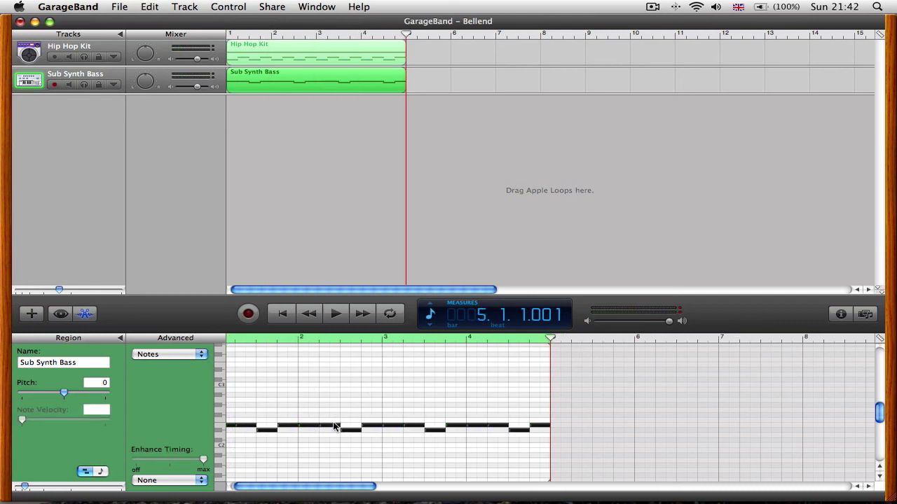
Step: Vary the pitches: bar-3 note E2 to F2, bar-4 note down two steps, final note to C2
left_click_drag(311, 427, 306, 421)
left_click(356, 430)
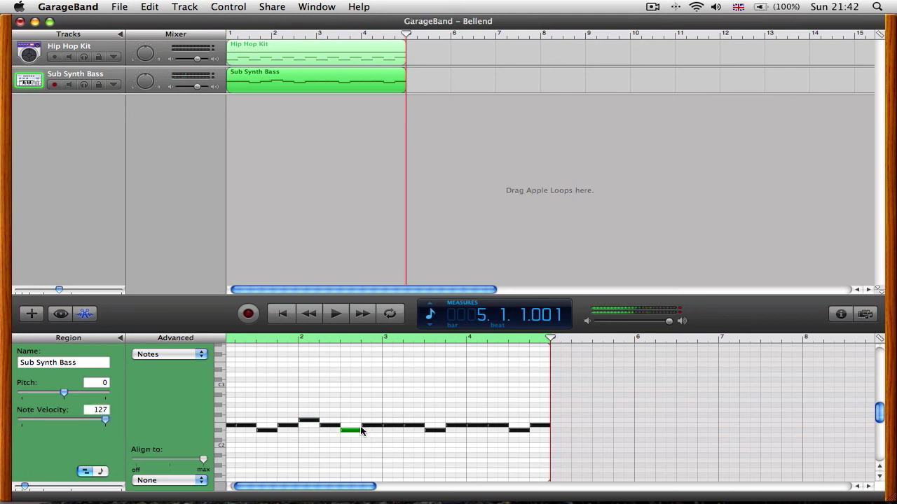
left_click(396, 426)
left_click_drag(396, 426, 396, 421)
left_click_drag(455, 425, 479, 420)
left_click(534, 426)
left_click_drag(535, 429, 533, 445)
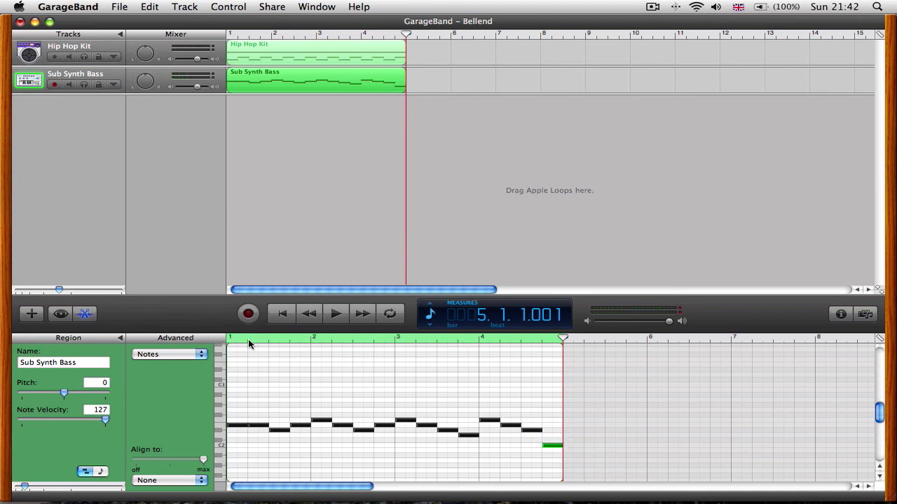
key("Home")
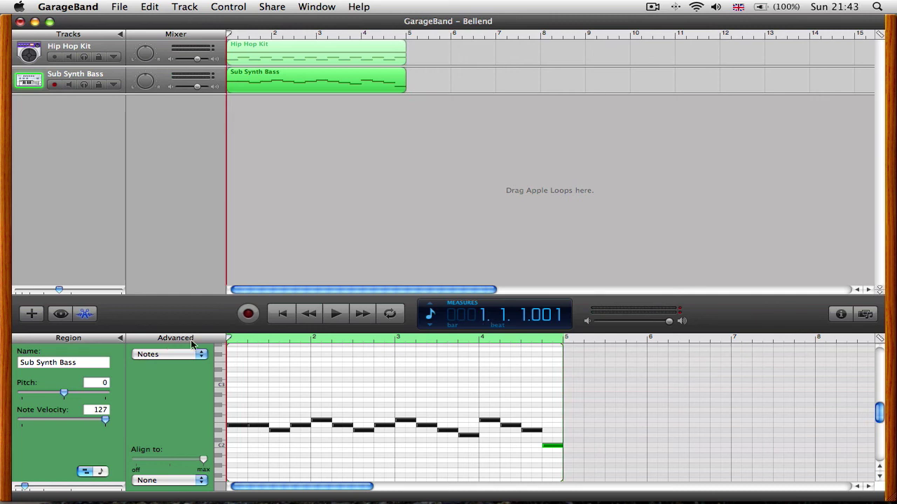
Step: Play the drums and bass, then turn on Cycle with the loop covering bars 1 to 4
key("space")
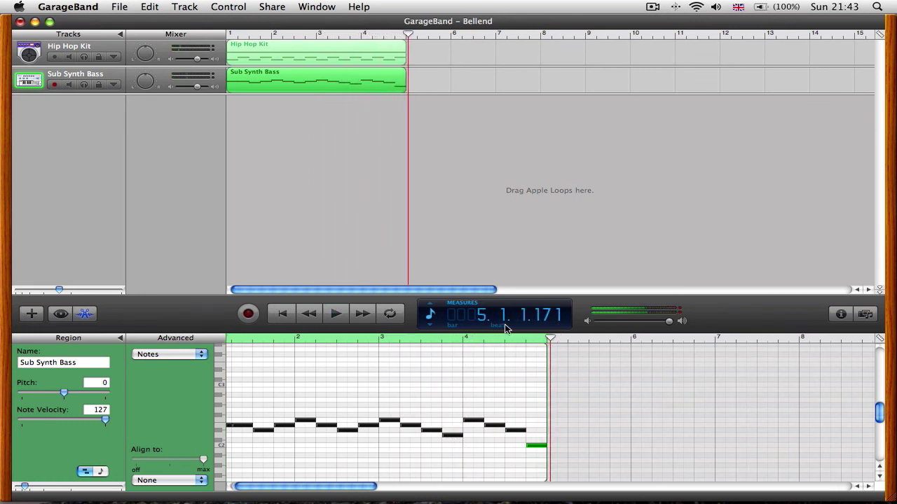
left_click_drag(407, 37, 201, 43)
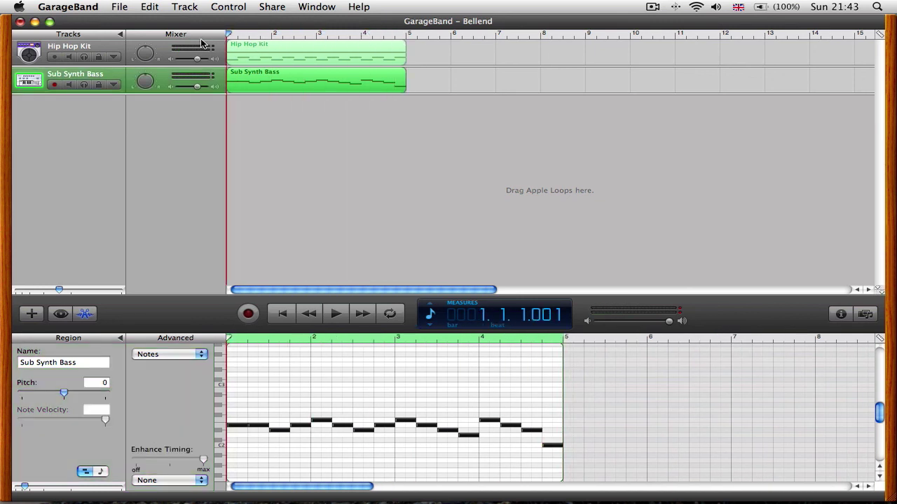
left_click(395, 320)
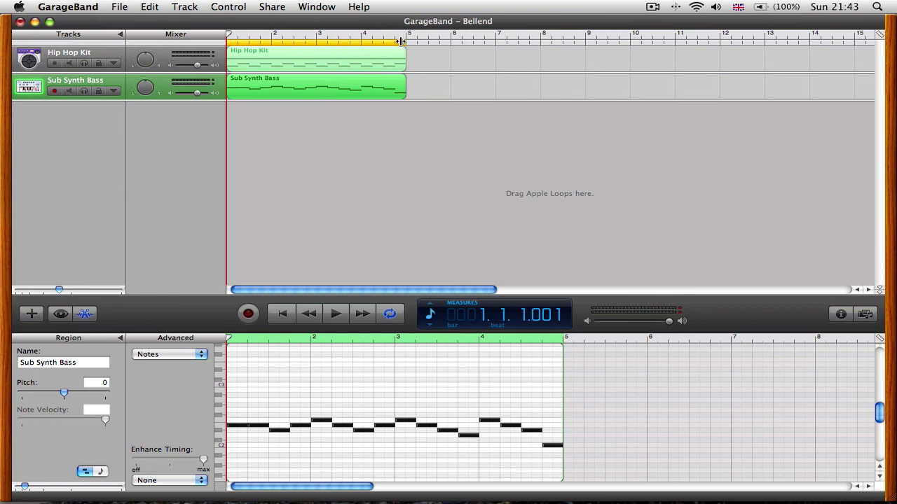
left_click_drag(403, 41, 409, 61)
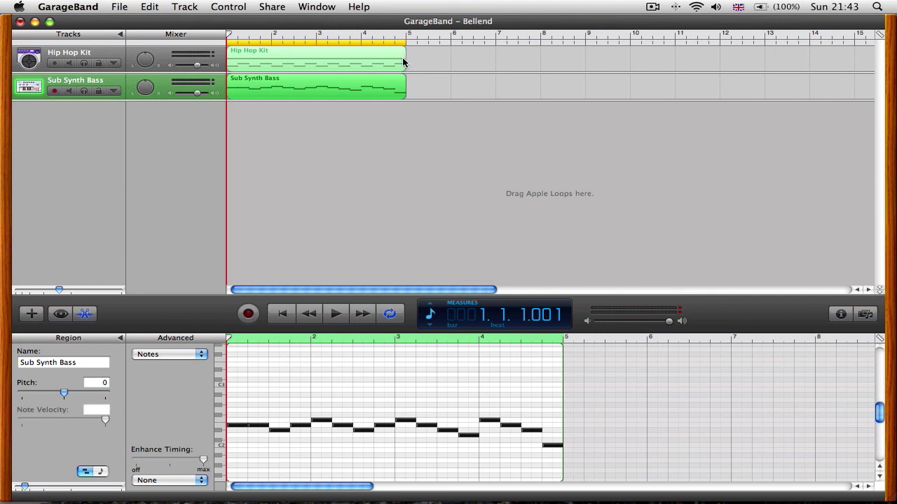